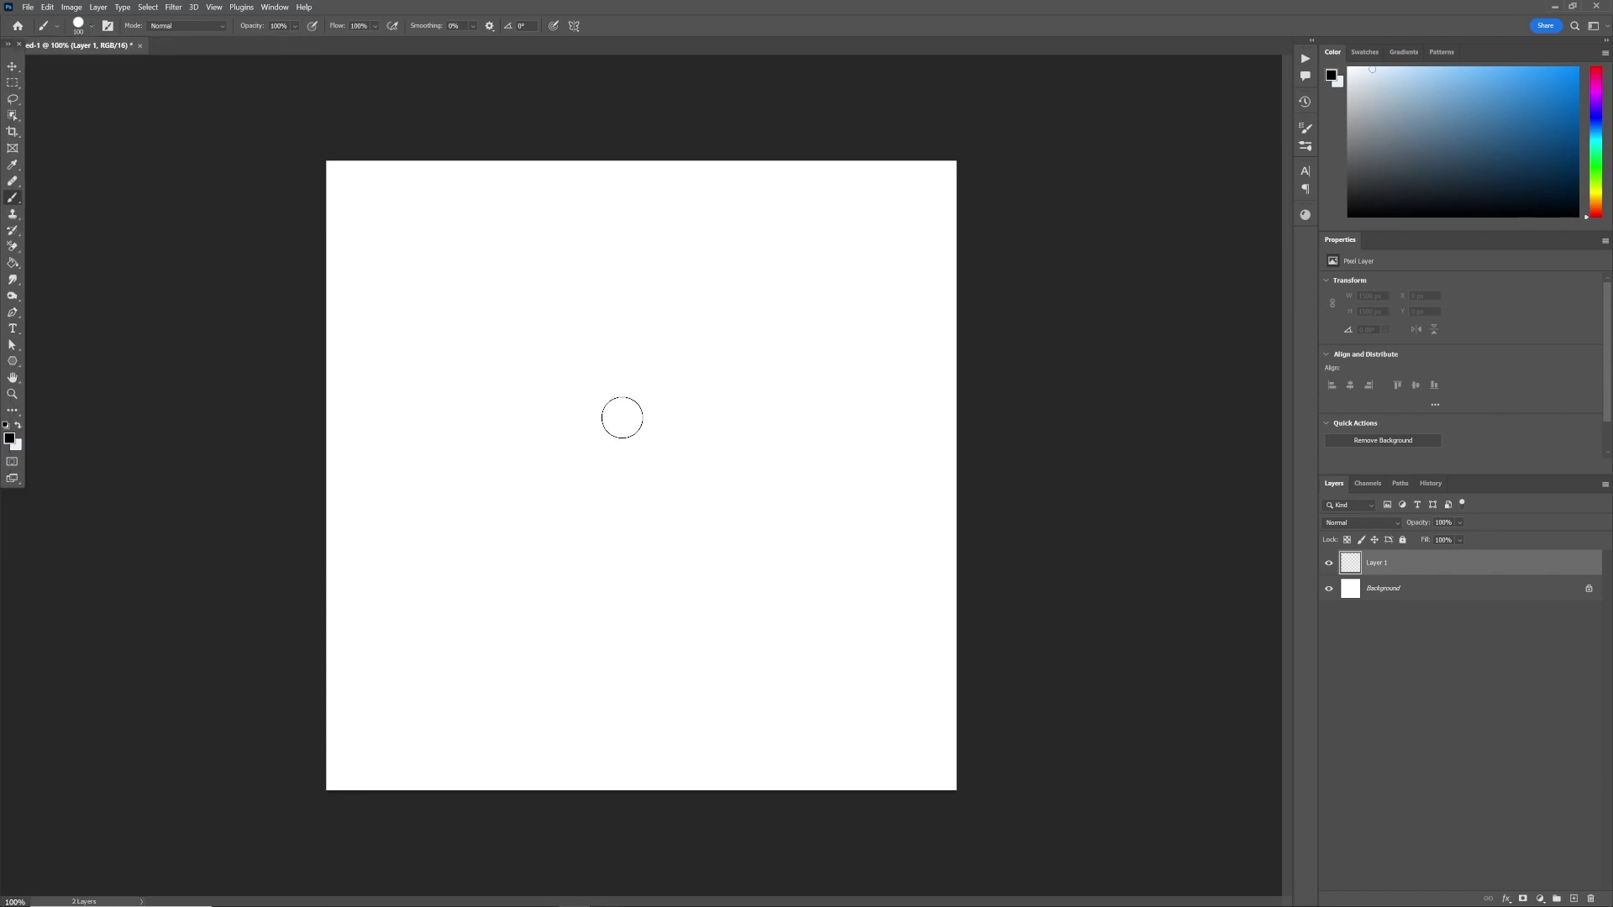
Step: Stamp a medium black dot in the upper part of Layer 1 and a larger one near the canvas centre
click(556, 340)
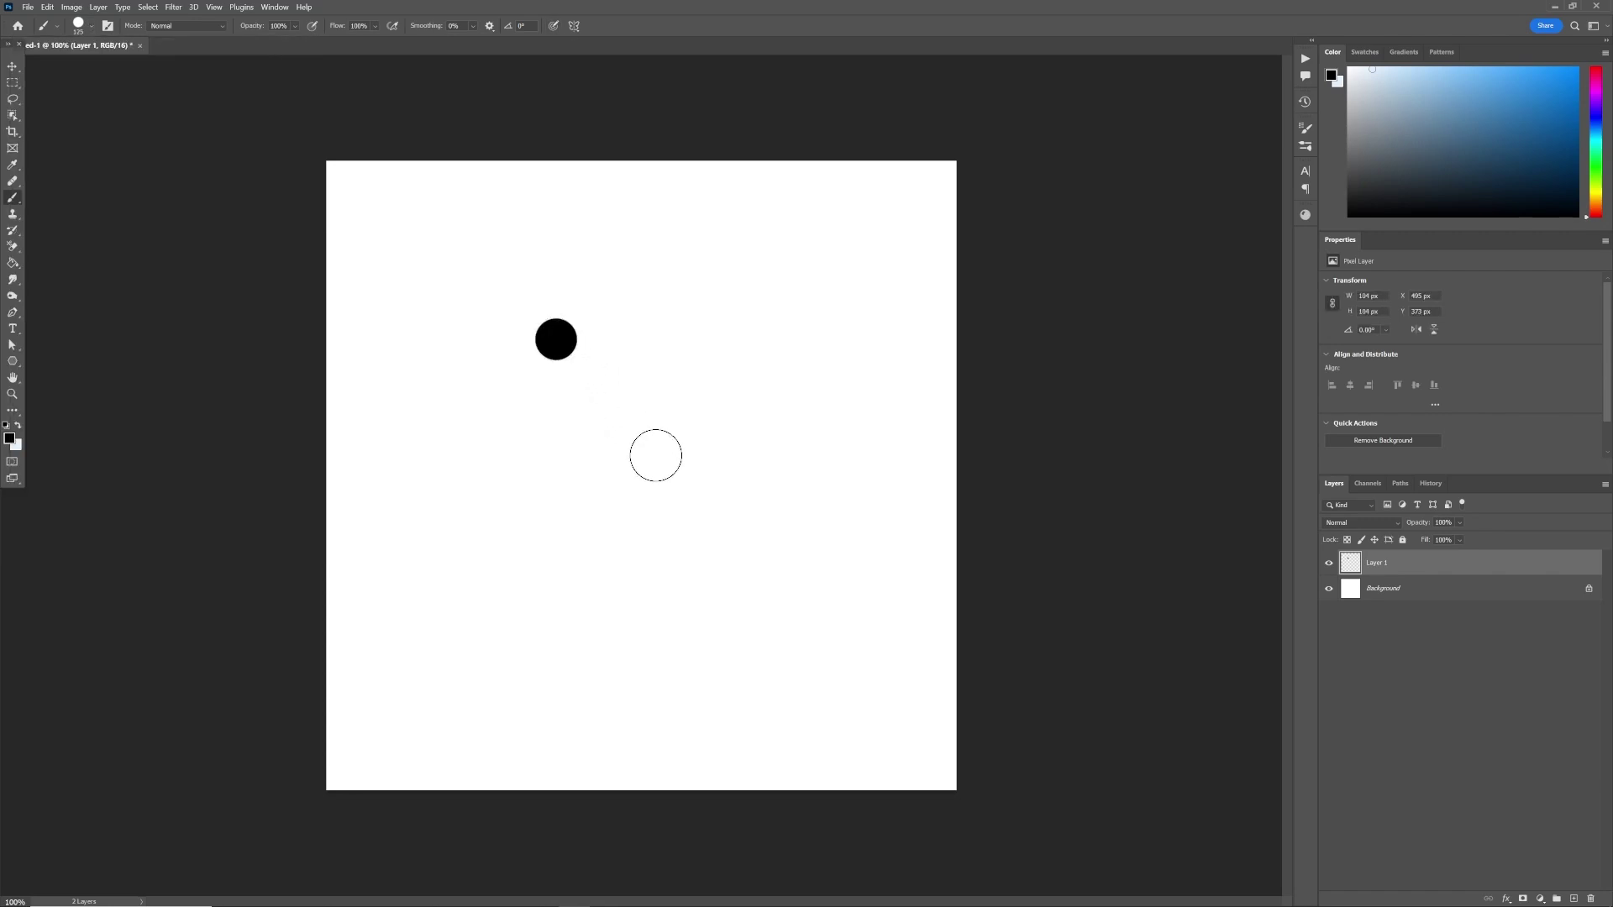
key(bracketright)
key(bracketright)
key(bracketright)
click(630, 461)
Step: Stamp four smaller black dots of varying sizes scattered around the large central dot
key(bracketleft)
key(bracketleft)
key(bracketleft)
key(bracketleft)
key(bracketleft)
key(bracketleft)
click(675, 314)
click(582, 578)
click(721, 597)
click(530, 494)
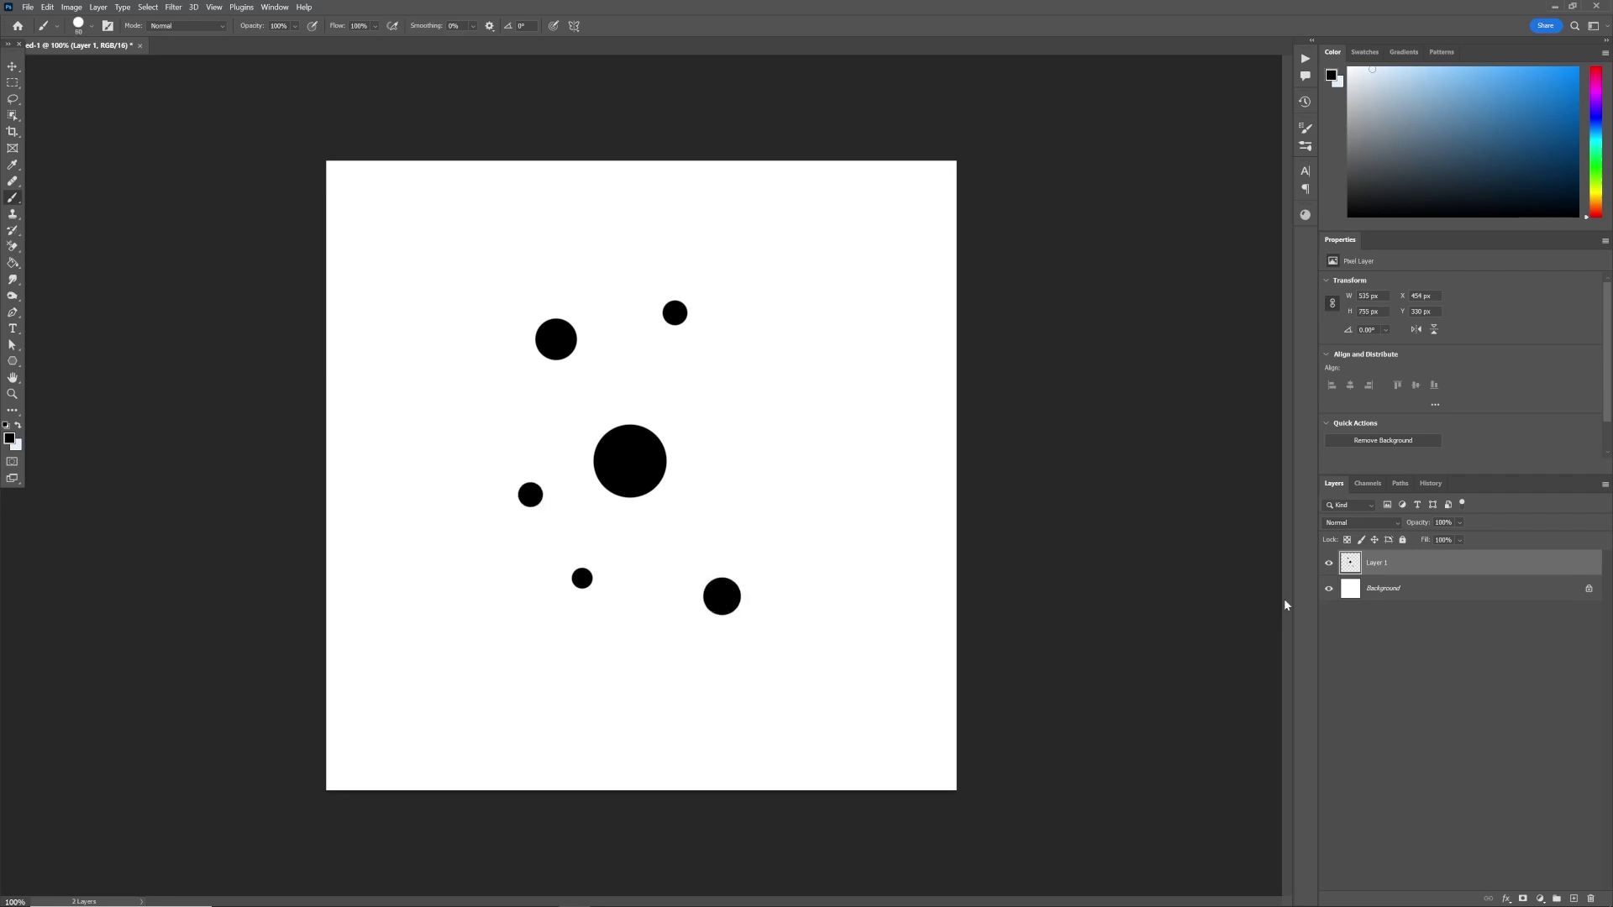
Step: Load the dots on Layer 1 as a selection and crop the canvas tightly around them
ctrl+click(1351, 566)
click(12, 131)
key(Return)
Step: Define the cropped dot pattern as a brush preset with its default name and activate the Brush tool
click(12, 67)
click(45, 7)
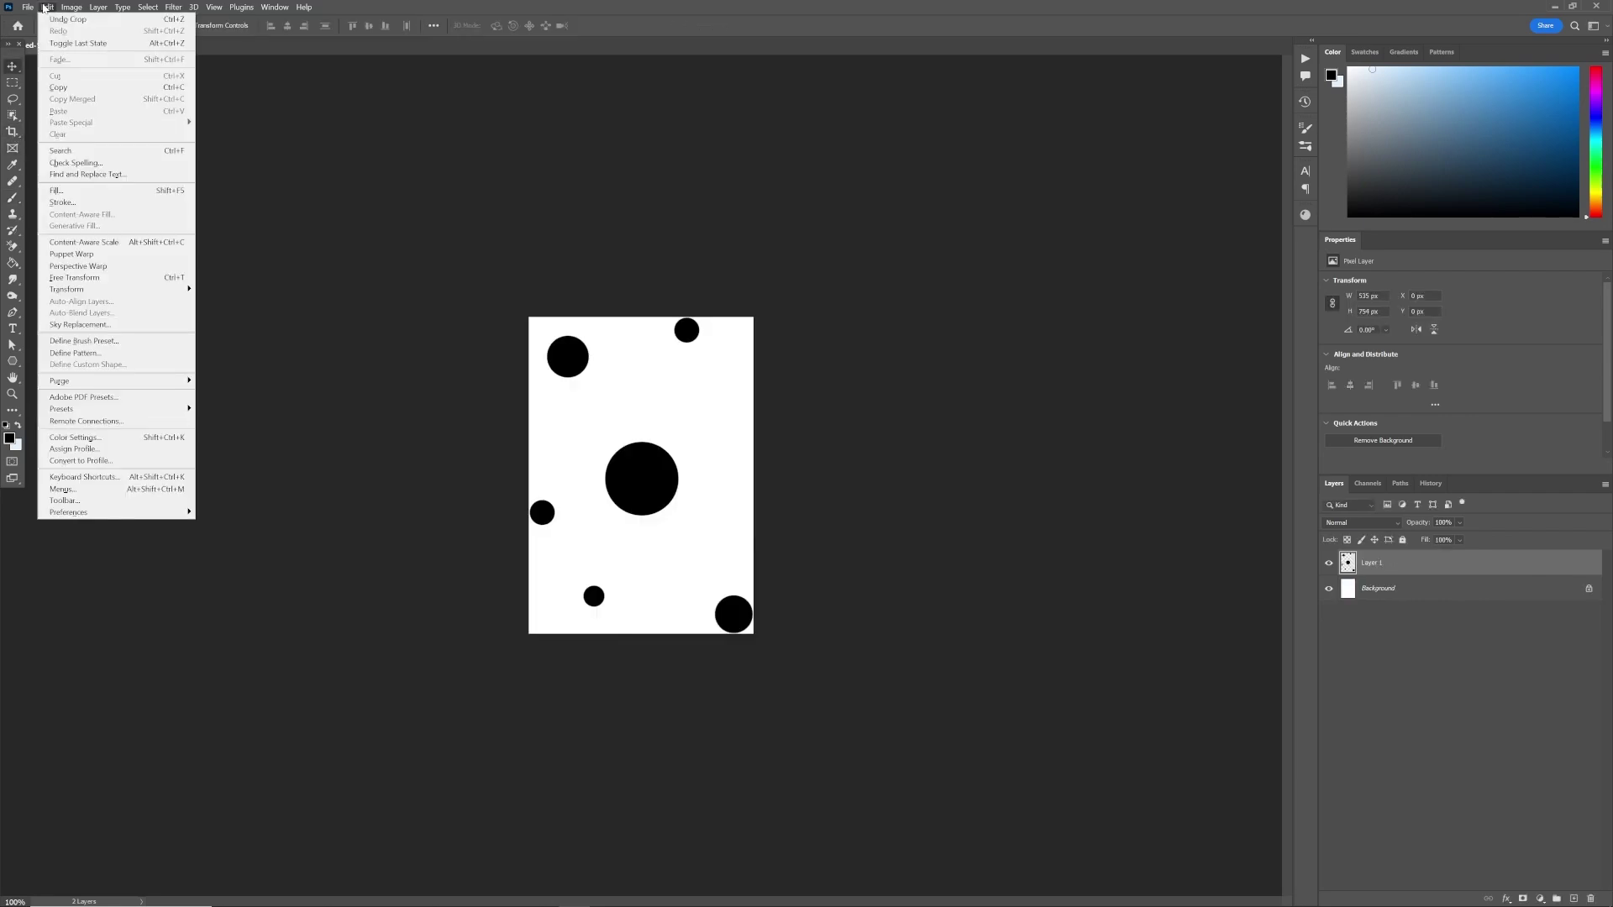
click(116, 342)
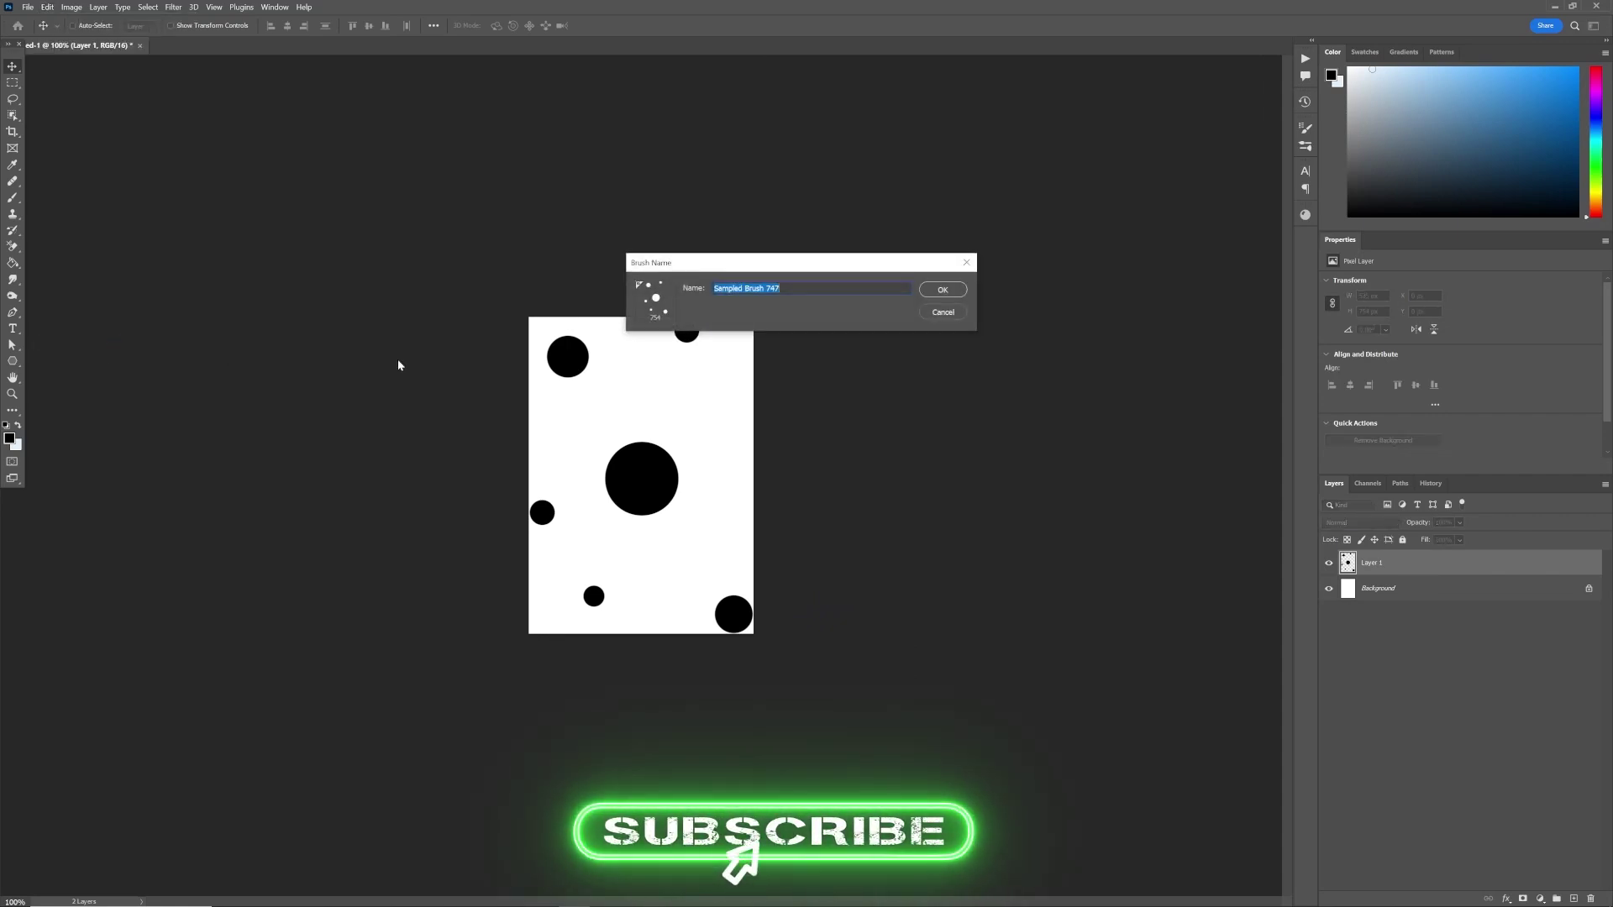
click(942, 290)
key(b)
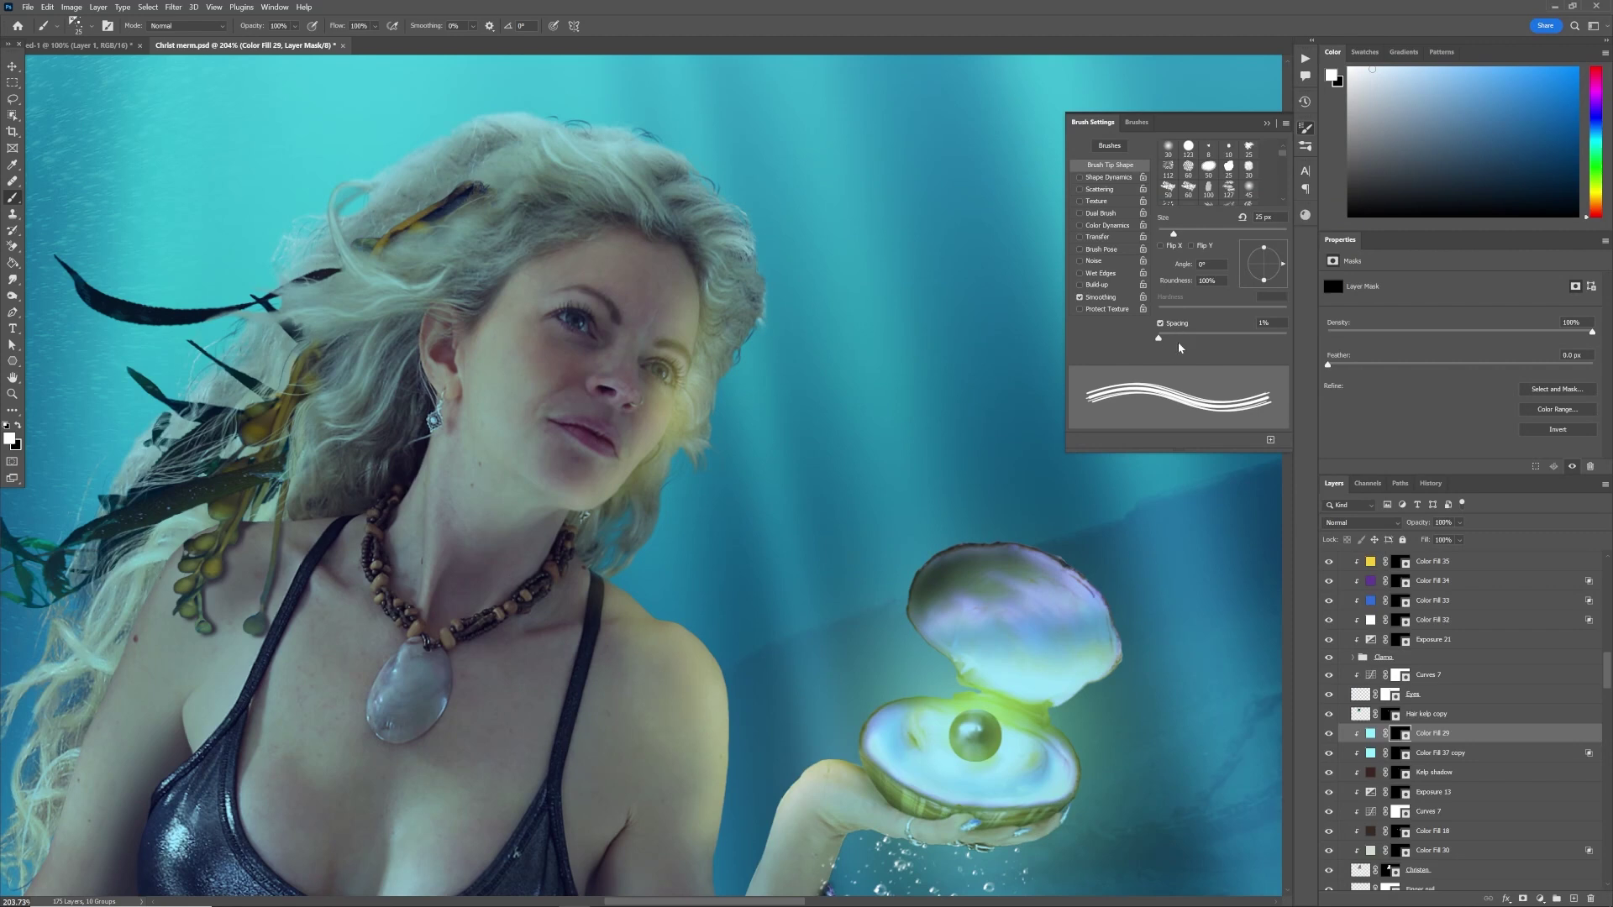
Step: Save the current brush as a new preset named "Straight hair 1" with tool settings included and brush size not captured
click(1270, 441)
text(Straight hair 1)
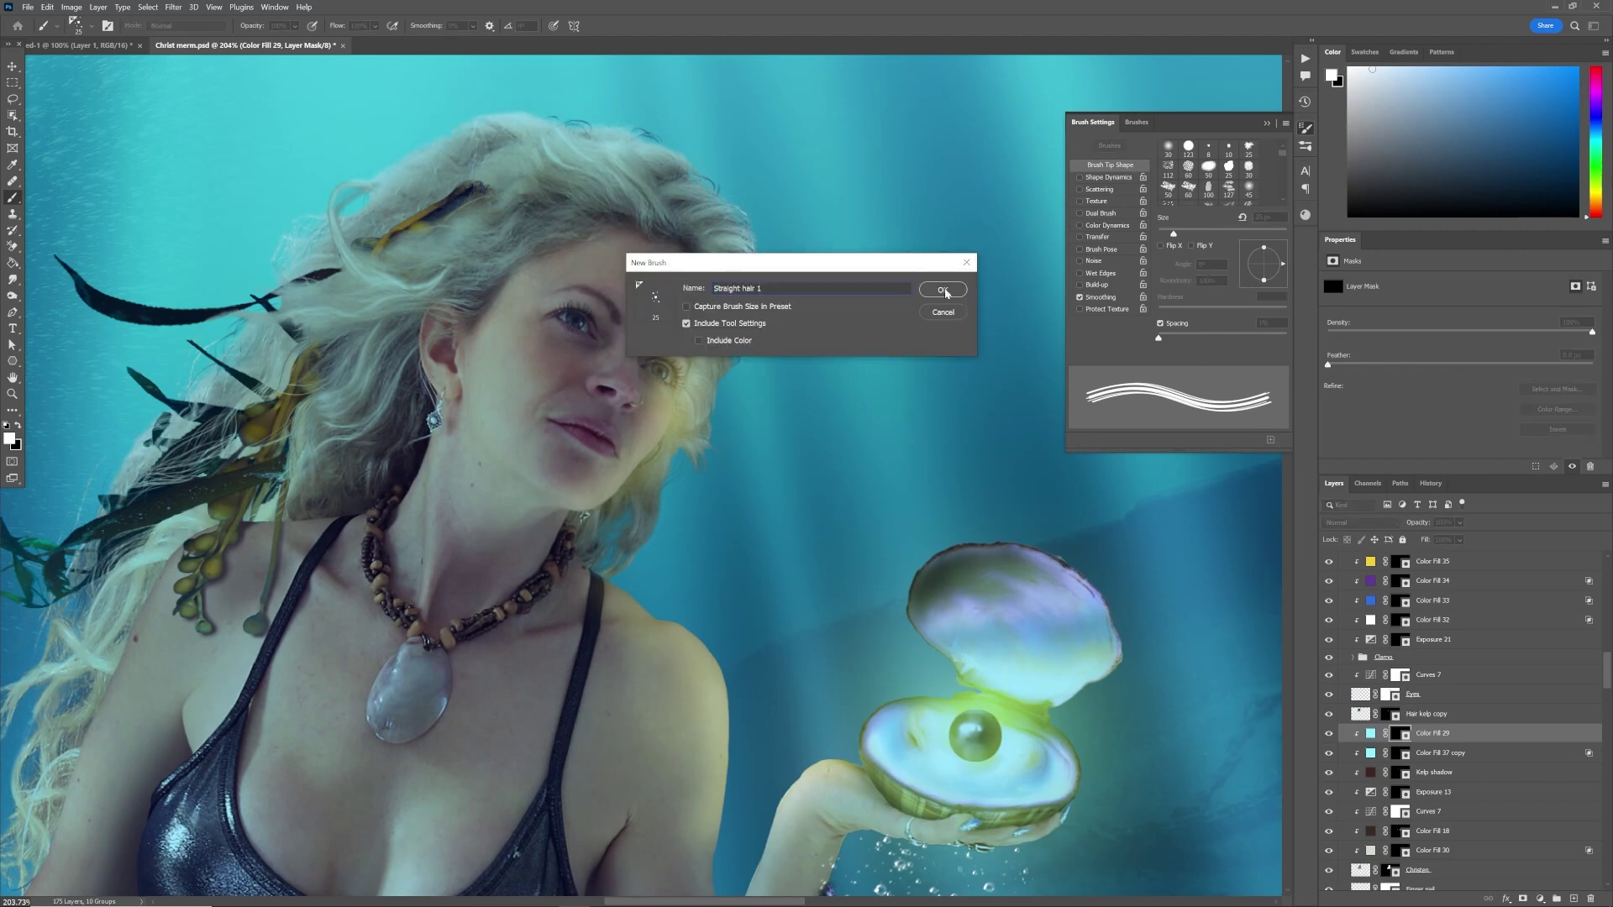
click(943, 290)
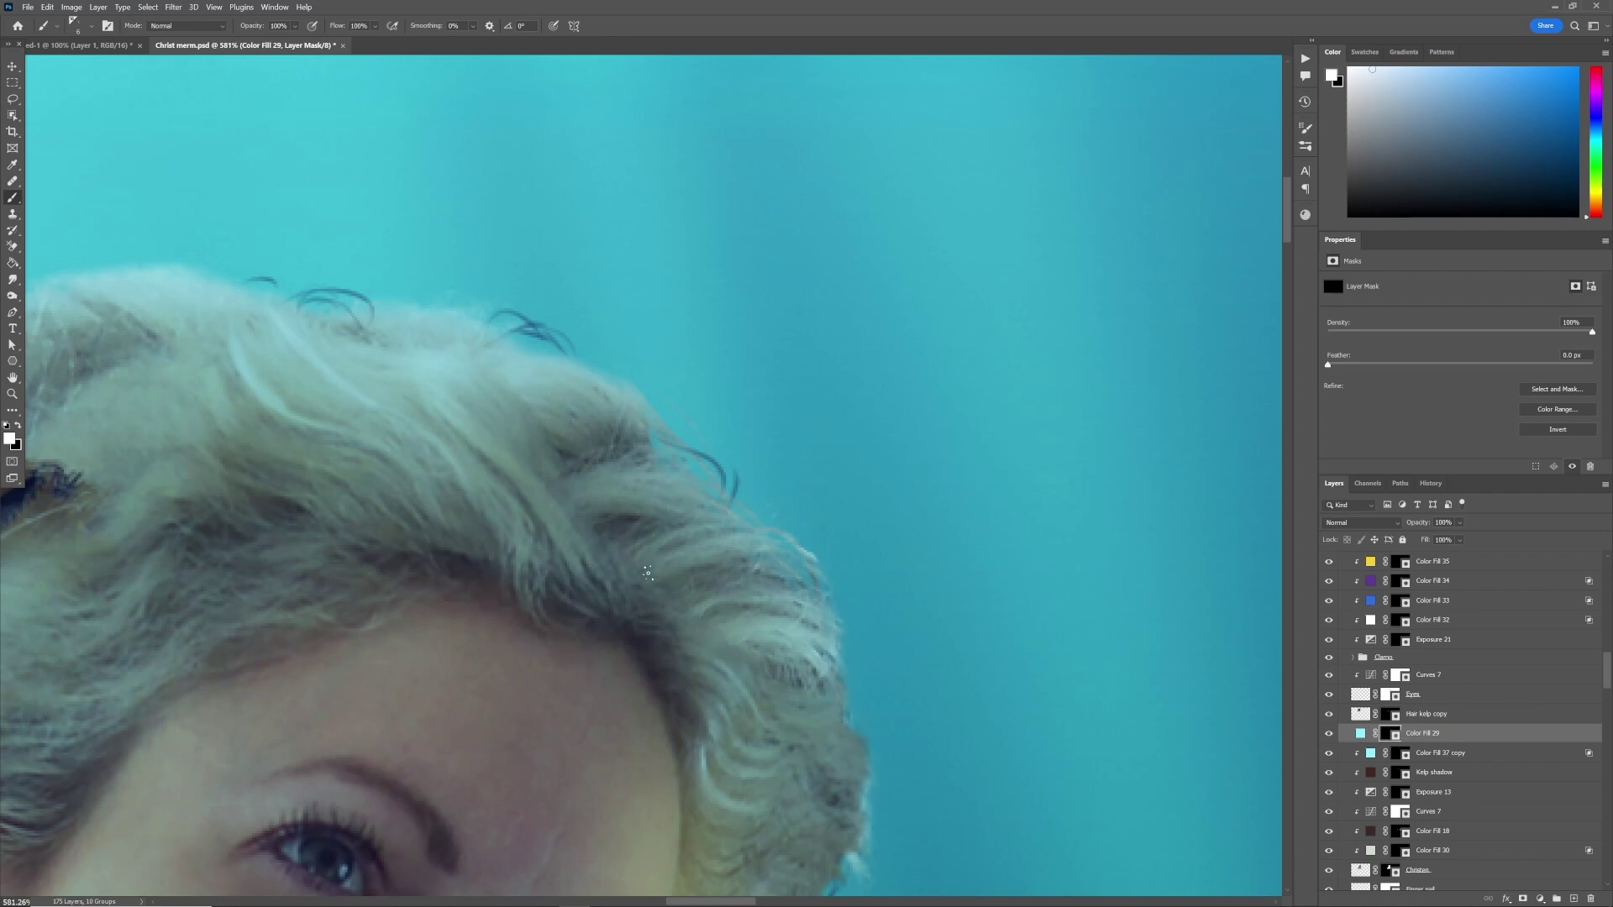
Step: Paint short white strands on the Color Fill 29 mask along the hair above the temple
drag(648, 574, 760, 542)
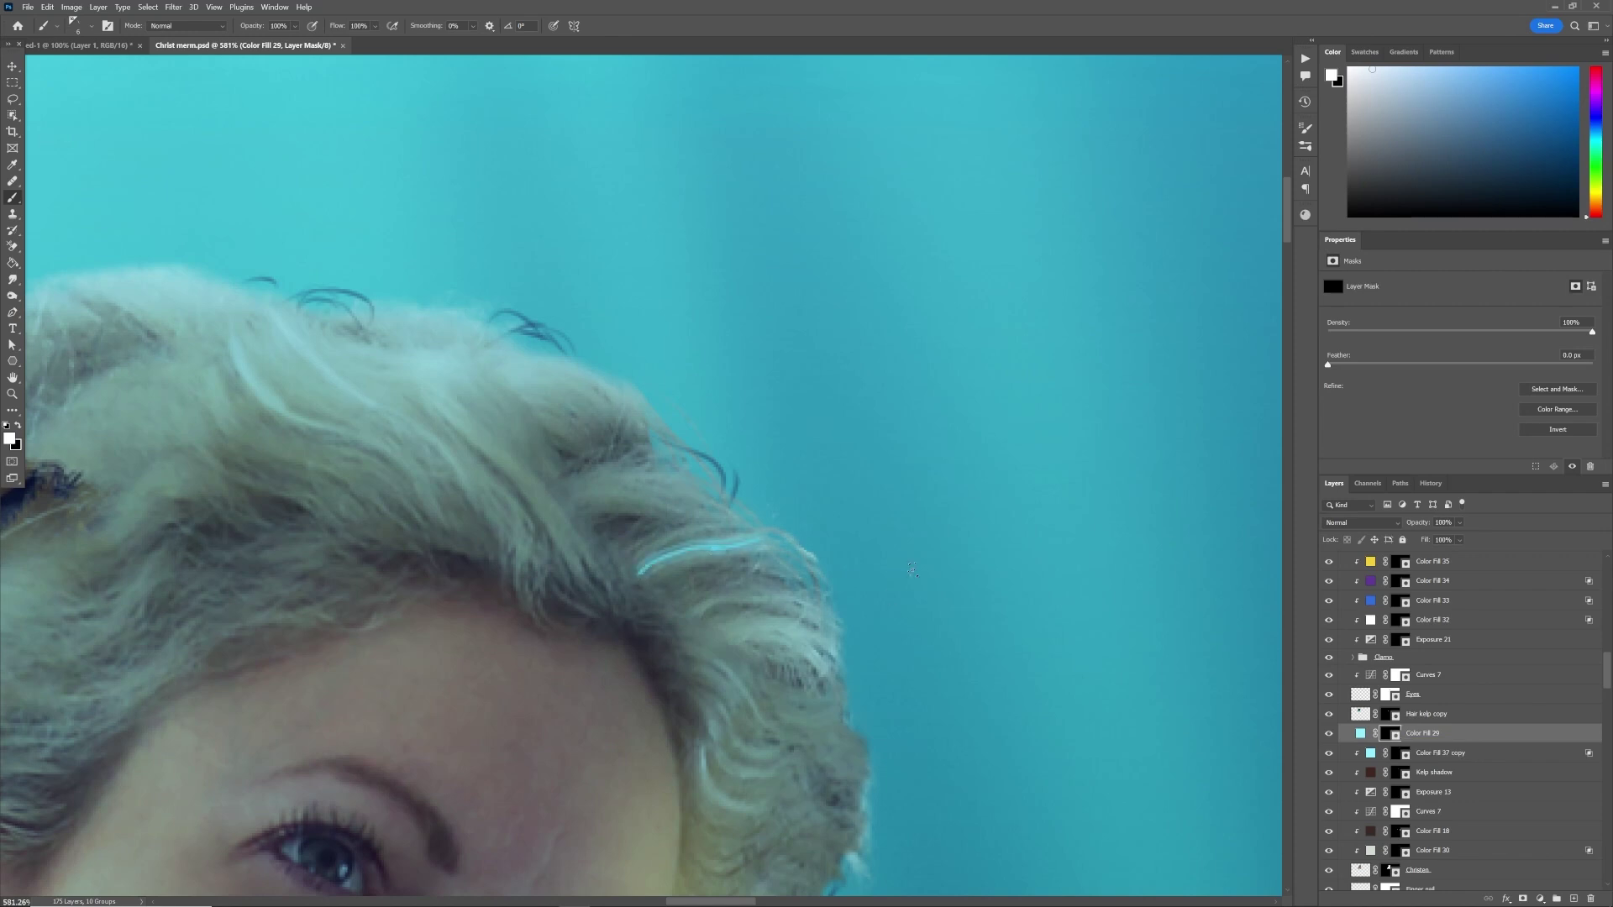
drag(627, 536, 736, 526)
mouse_move(580, 480)
mouse_down()
mouse_move(649, 473)
mouse_move(731, 512)
mouse_up()
drag(584, 432, 526, 409)
drag(704, 617, 830, 641)
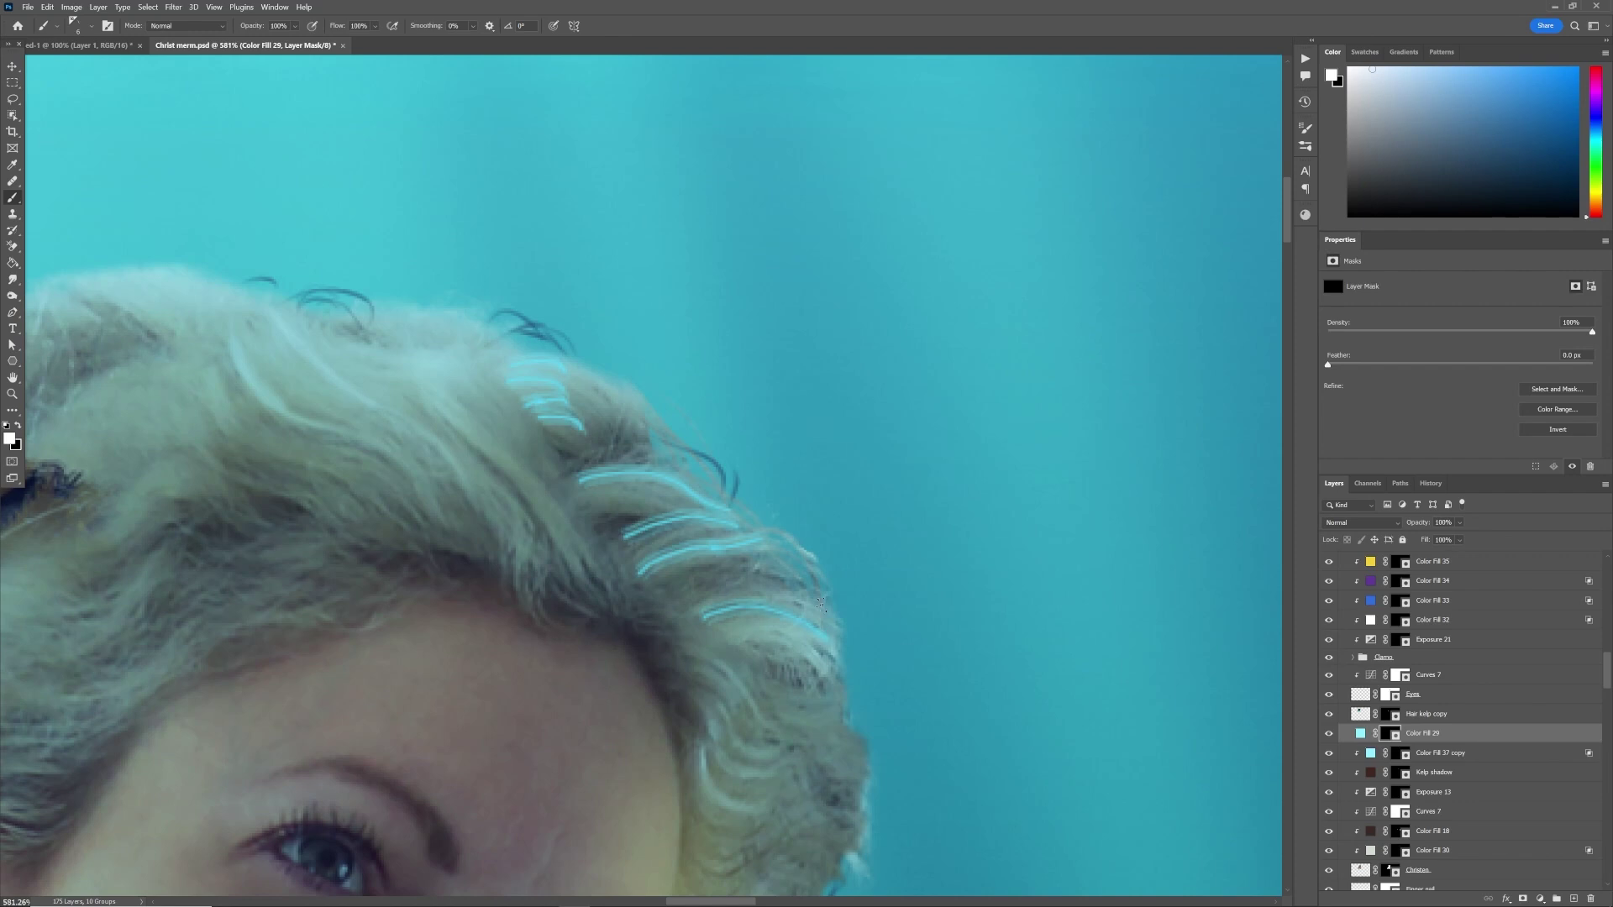
Step: Paint long curved highlight strands from the crown down the front hair, plus a few shorter ones beside the temple
drag(508, 540, 240, 314)
mouse_move(220, 336)
mouse_down()
mouse_move(225, 381)
mouse_move(437, 487)
mouse_up()
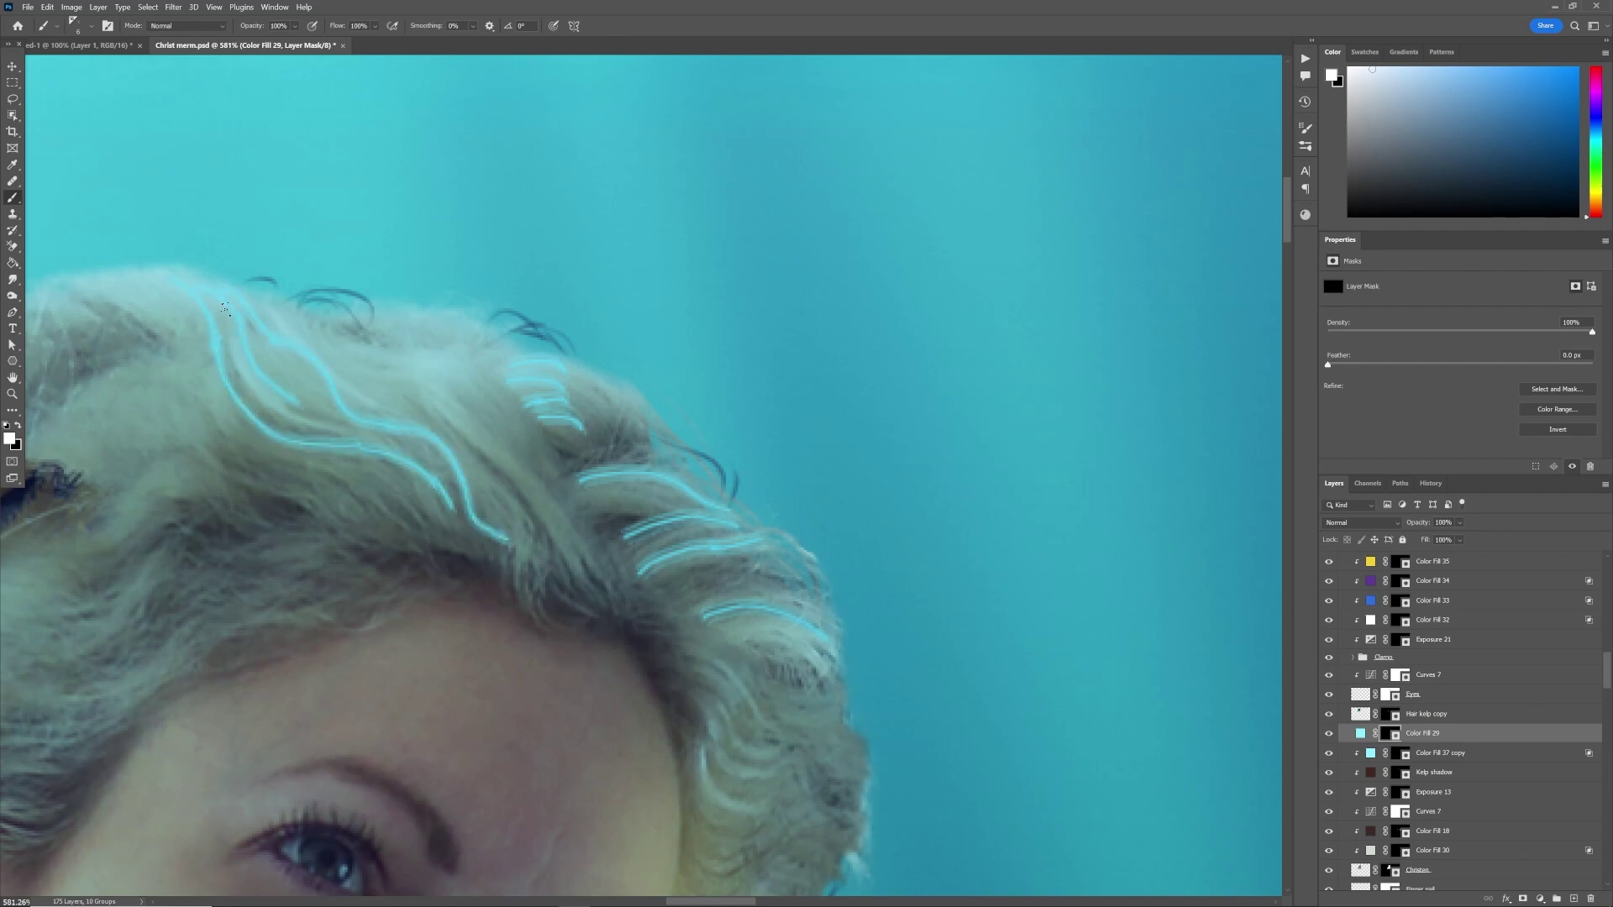
drag(564, 393, 604, 437)
drag(566, 365, 602, 416)
drag(782, 579, 761, 542)
mouse_move(551, 535)
mouse_down()
mouse_move(456, 436)
mouse_move(324, 354)
mouse_up()
drag(342, 426, 288, 398)
drag(200, 332, 244, 459)
mouse_move(205, 336)
mouse_down()
mouse_move(341, 485)
mouse_move(173, 290)
mouse_up()
drag(187, 336, 145, 294)
drag(173, 284, 122, 263)
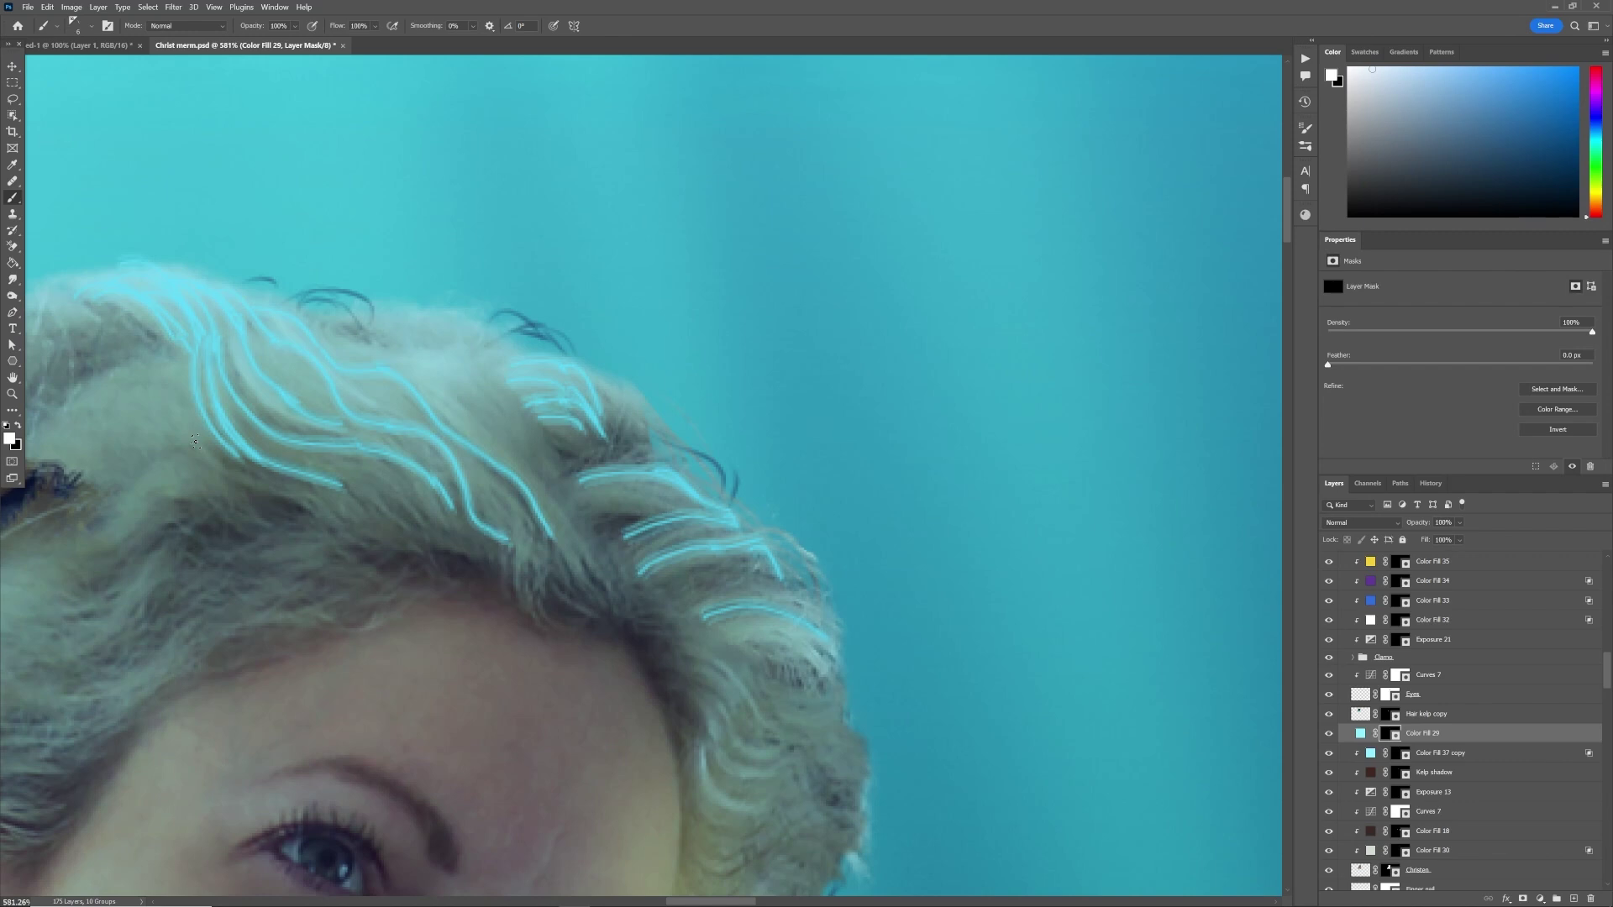
Step: Fade the lower ends of the painted highlight strands in black with an enlarged Soft Round brush
click(83, 22)
drag(284, 449, 287, 186)
click(130, 207)
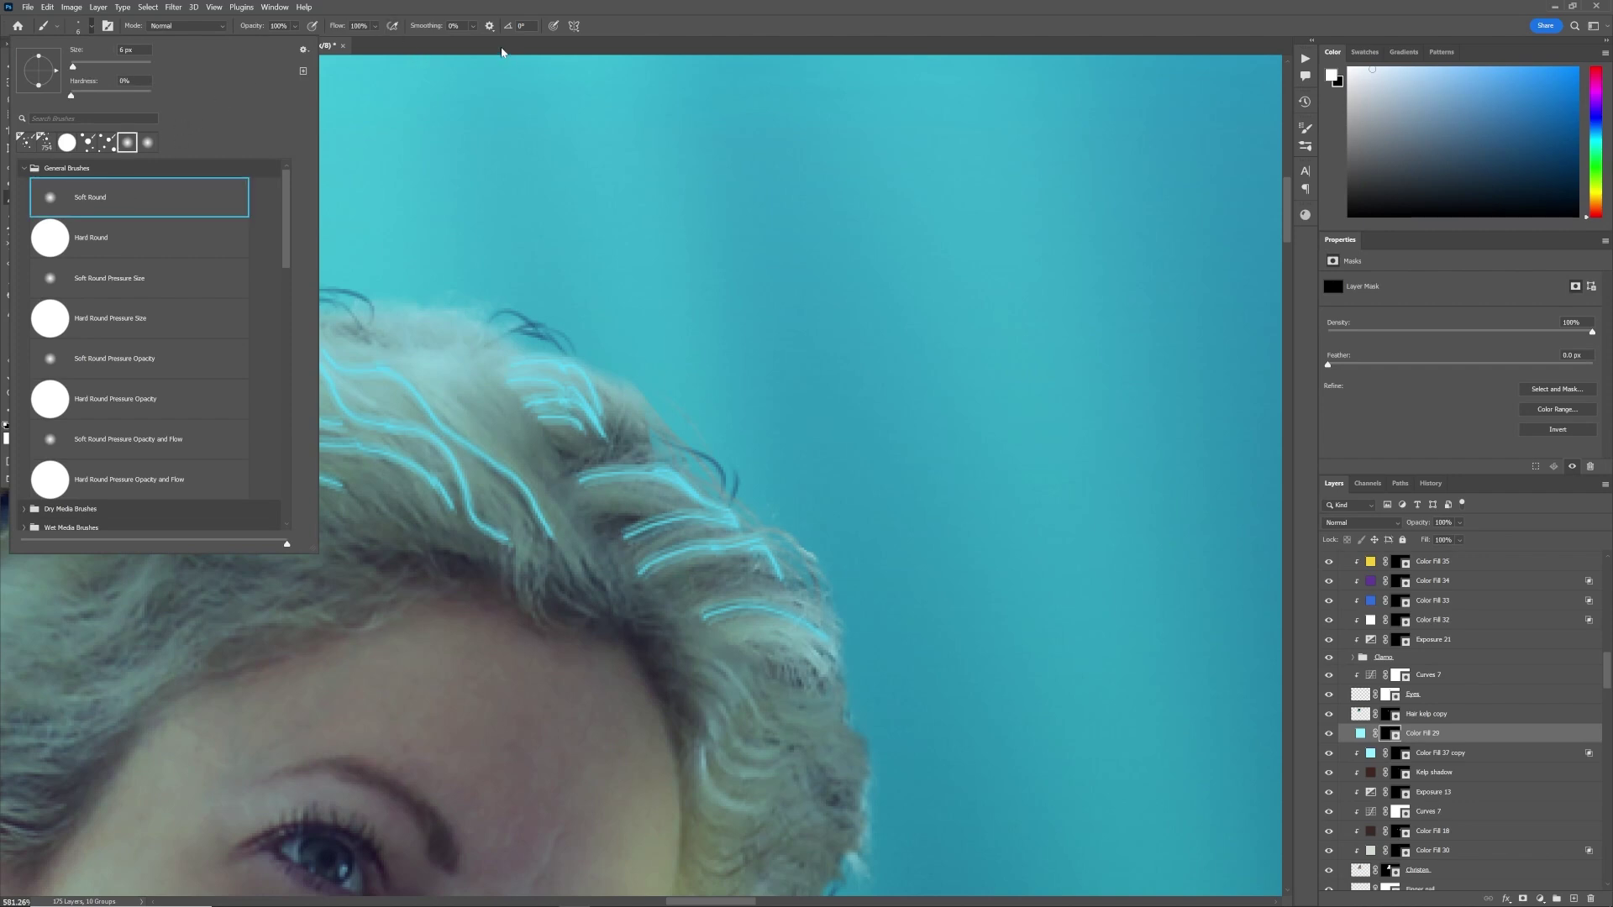
click(429, 46)
click(375, 27)
key(x)
key(bracketright)
key(bracketright)
key(bracketright)
key(bracketright)
key(bracketright)
mouse_move(504, 531)
mouse_down()
mouse_move(527, 596)
mouse_move(533, 545)
mouse_move(575, 620)
mouse_up()
drag(424, 473, 471, 579)
drag(317, 476, 383, 565)
drag(302, 473, 385, 531)
drag(259, 460, 304, 478)
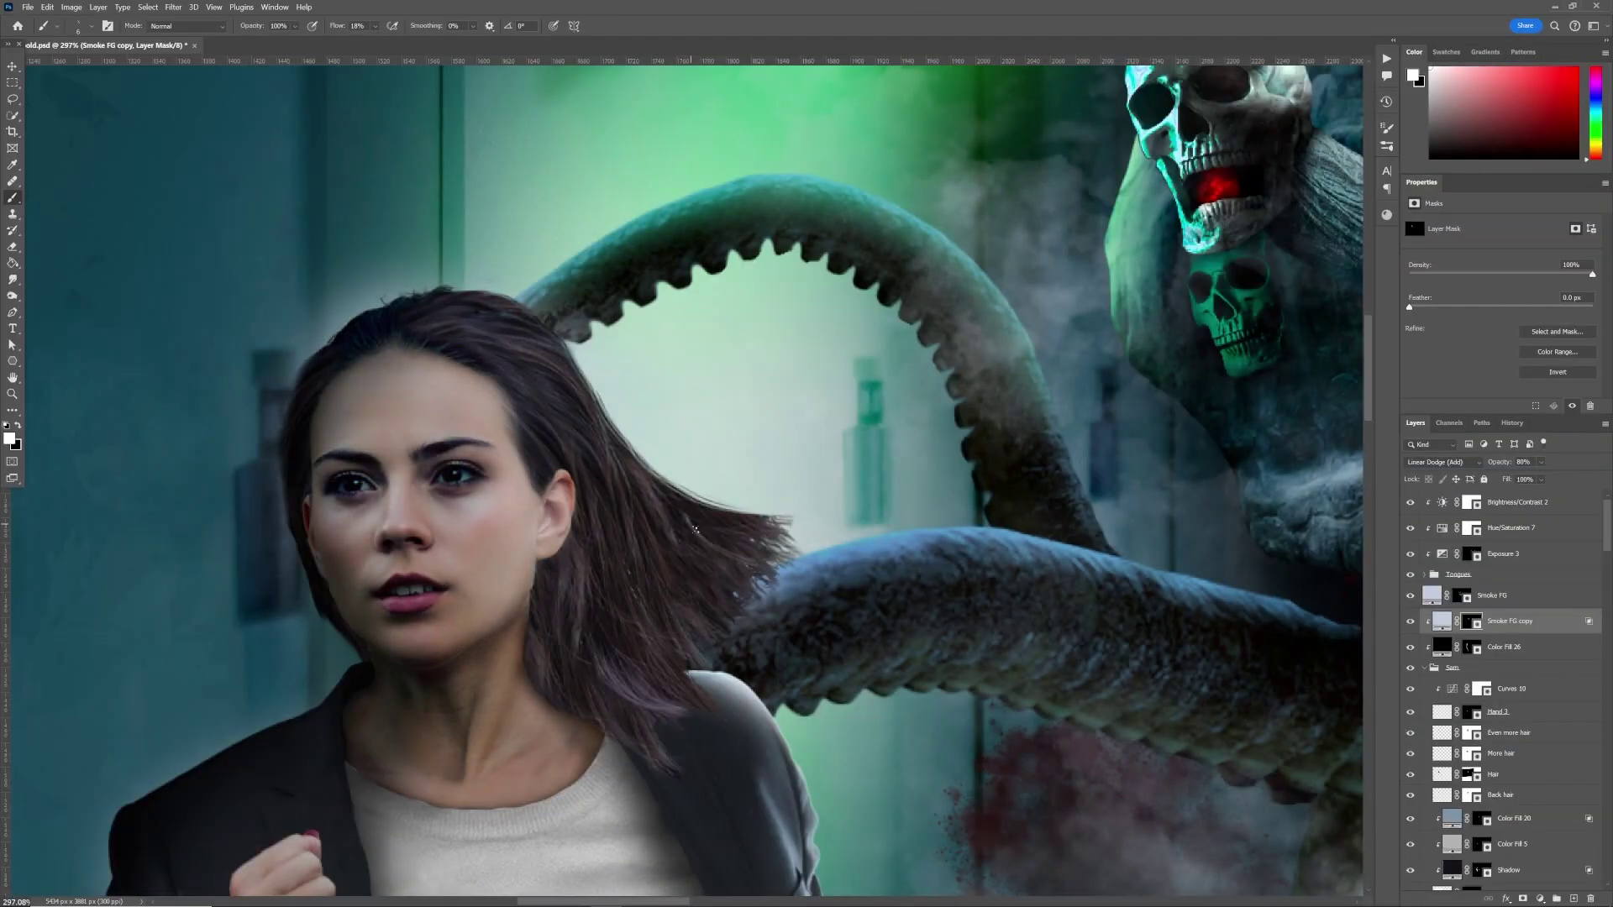
Step: Paint light strands on the Smoke FG copy mask along the top and outer edge of the running woman's hair
mouse_move(791, 562)
mouse_down()
mouse_move(759, 528)
mouse_move(752, 549)
mouse_up()
drag(777, 588, 739, 554)
key(ctrl+z)
drag(657, 488, 586, 403)
drag(677, 528, 559, 338)
drag(571, 351, 443, 301)
drag(503, 308, 412, 292)
mouse_move(535, 315)
mouse_down()
mouse_move(422, 290)
mouse_move(476, 295)
mouse_up()
mouse_move(592, 394)
mouse_down()
mouse_move(472, 315)
mouse_move(491, 302)
mouse_up()
drag(605, 413, 560, 358)
drag(683, 528, 595, 410)
drag(763, 566, 660, 481)
mouse_move(785, 552)
mouse_down()
mouse_move(690, 504)
mouse_move(705, 507)
mouse_up()
drag(791, 551, 757, 519)
Step: Paint light strands through the windblown ends of the woman's hair, following its flow
drag(758, 597, 709, 546)
mouse_move(767, 593)
mouse_down()
mouse_move(686, 535)
mouse_move(716, 537)
mouse_up()
drag(745, 602, 676, 532)
mouse_move(748, 623)
mouse_down()
mouse_move(668, 549)
mouse_move(662, 512)
mouse_up()
drag(716, 638, 616, 442)
drag(693, 609, 624, 455)
drag(694, 578, 619, 450)
drag(681, 553, 598, 414)
drag(727, 598, 636, 467)
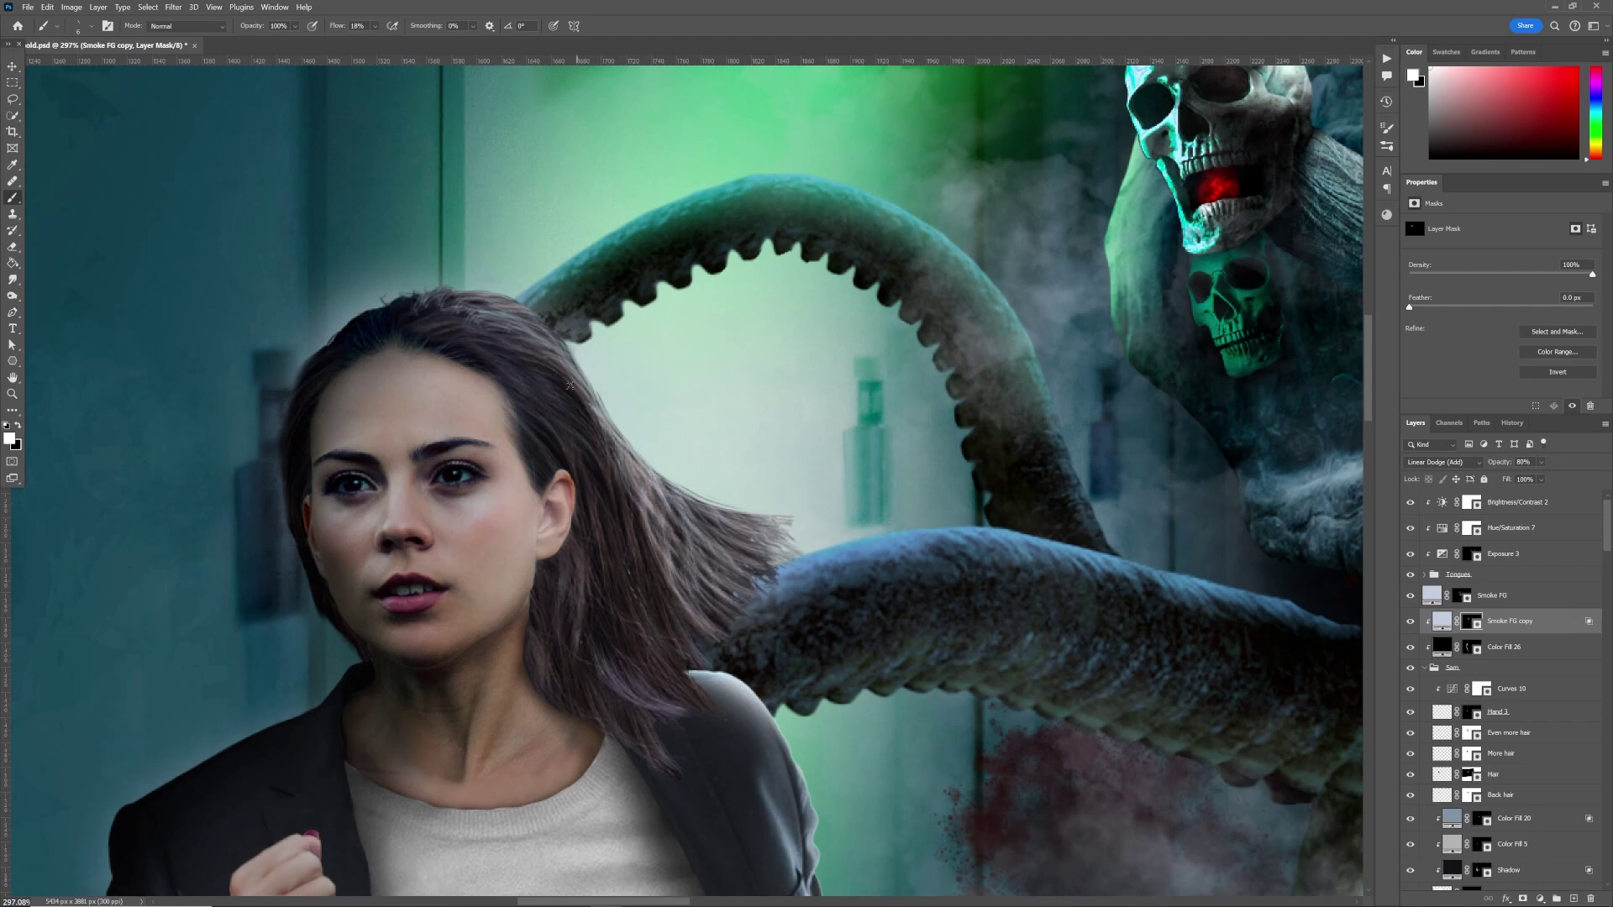
drag(765, 601, 733, 563)
mouse_move(777, 596)
mouse_down()
mouse_move(727, 551)
mouse_move(732, 515)
mouse_up()
mouse_move(795, 560)
mouse_down()
mouse_move(771, 516)
mouse_move(739, 513)
mouse_up()
key(ctrl+z)
key(ctrl+z)
key(ctrl+z)
Step: Paint light strands down the lower hair beside the woman's neck and over her shoulder
drag(595, 554, 638, 670)
drag(601, 561, 695, 703)
drag(617, 630, 686, 705)
drag(593, 509, 603, 562)
mouse_move(593, 519)
mouse_down()
mouse_move(609, 581)
mouse_move(677, 678)
mouse_up()
drag(615, 608, 700, 704)
drag(598, 522, 690, 702)
drag(592, 591, 567, 433)
mouse_move(564, 647)
mouse_down()
mouse_move(582, 704)
mouse_move(645, 771)
mouse_up()
drag(564, 645, 643, 749)
drag(582, 697, 564, 617)
drag(562, 651, 575, 580)
Step: Fill in more light strands through the middle of the hair, behind and below the ear
drag(623, 515, 652, 605)
drag(625, 554, 693, 662)
drag(642, 607, 605, 465)
mouse_move(620, 496)
mouse_down()
mouse_move(577, 407)
mouse_move(632, 510)
mouse_up()
drag(548, 381, 639, 508)
drag(527, 356, 609, 430)
drag(634, 509, 710, 663)
Step: Choose another brush preset, adjust its flow and refine the hair highlights on the Smoke FG copy mask with black and white
key(x)
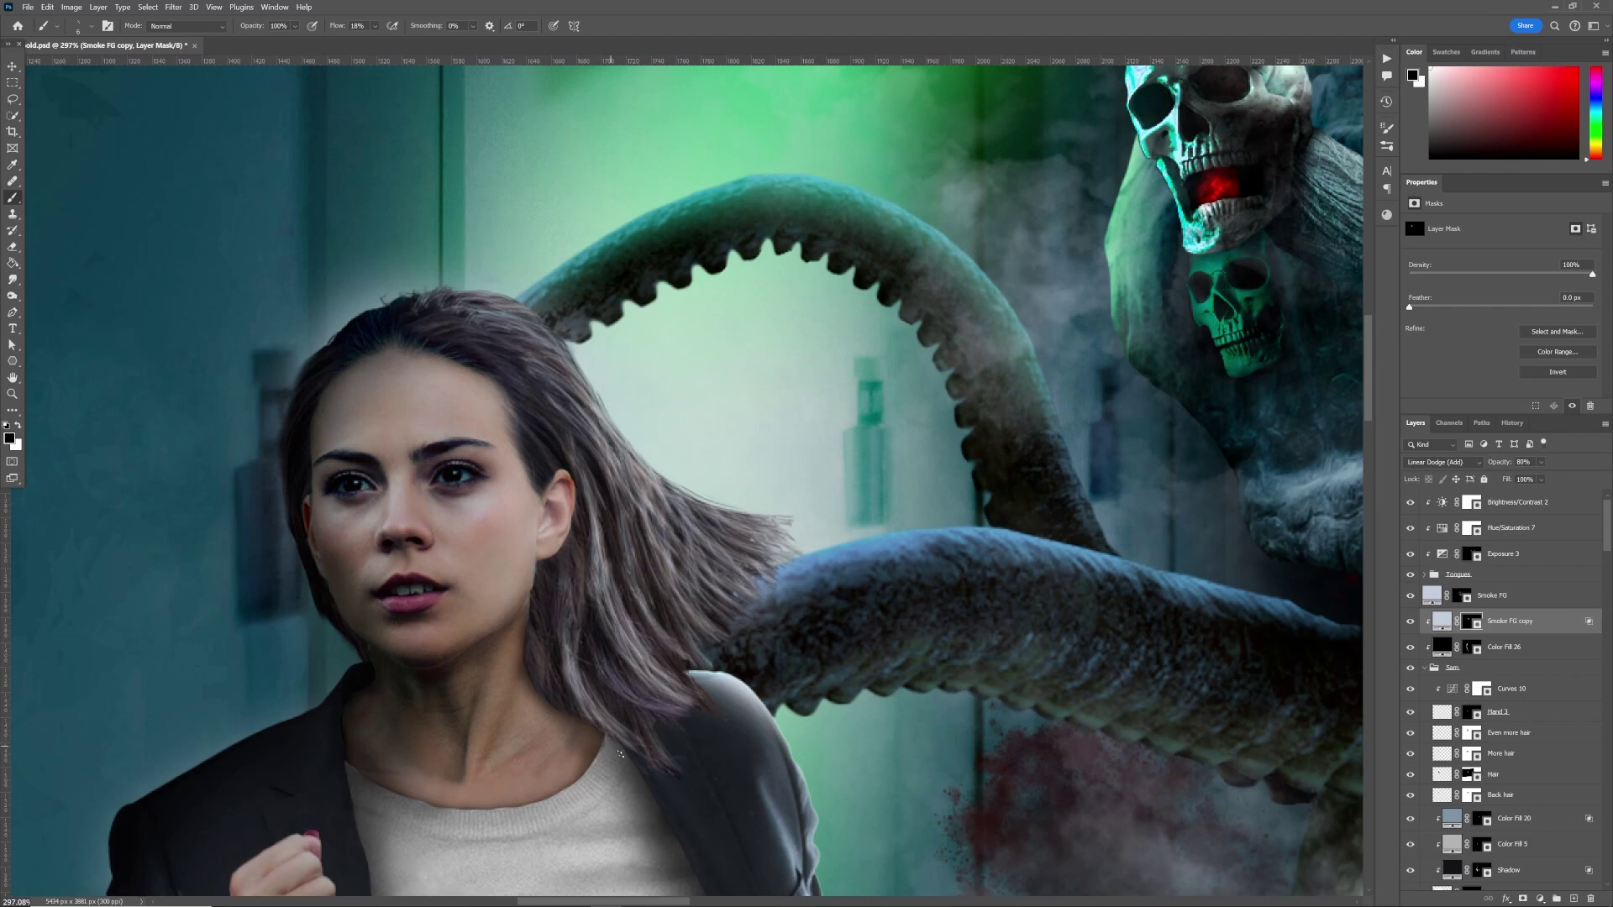
scroll(561, 649, down, 4)
drag(562, 649, 366, 404)
click(92, 26)
click(123, 176)
drag(375, 26, 370, 40)
key(x)
drag(543, 372, 483, 412)
mouse_move(521, 288)
mouse_down()
mouse_move(494, 413)
mouse_move(502, 530)
mouse_up()
key(x)
key(x)
drag(461, 308, 374, 210)
drag(375, 26, 381, 40)
drag(357, 195, 298, 173)
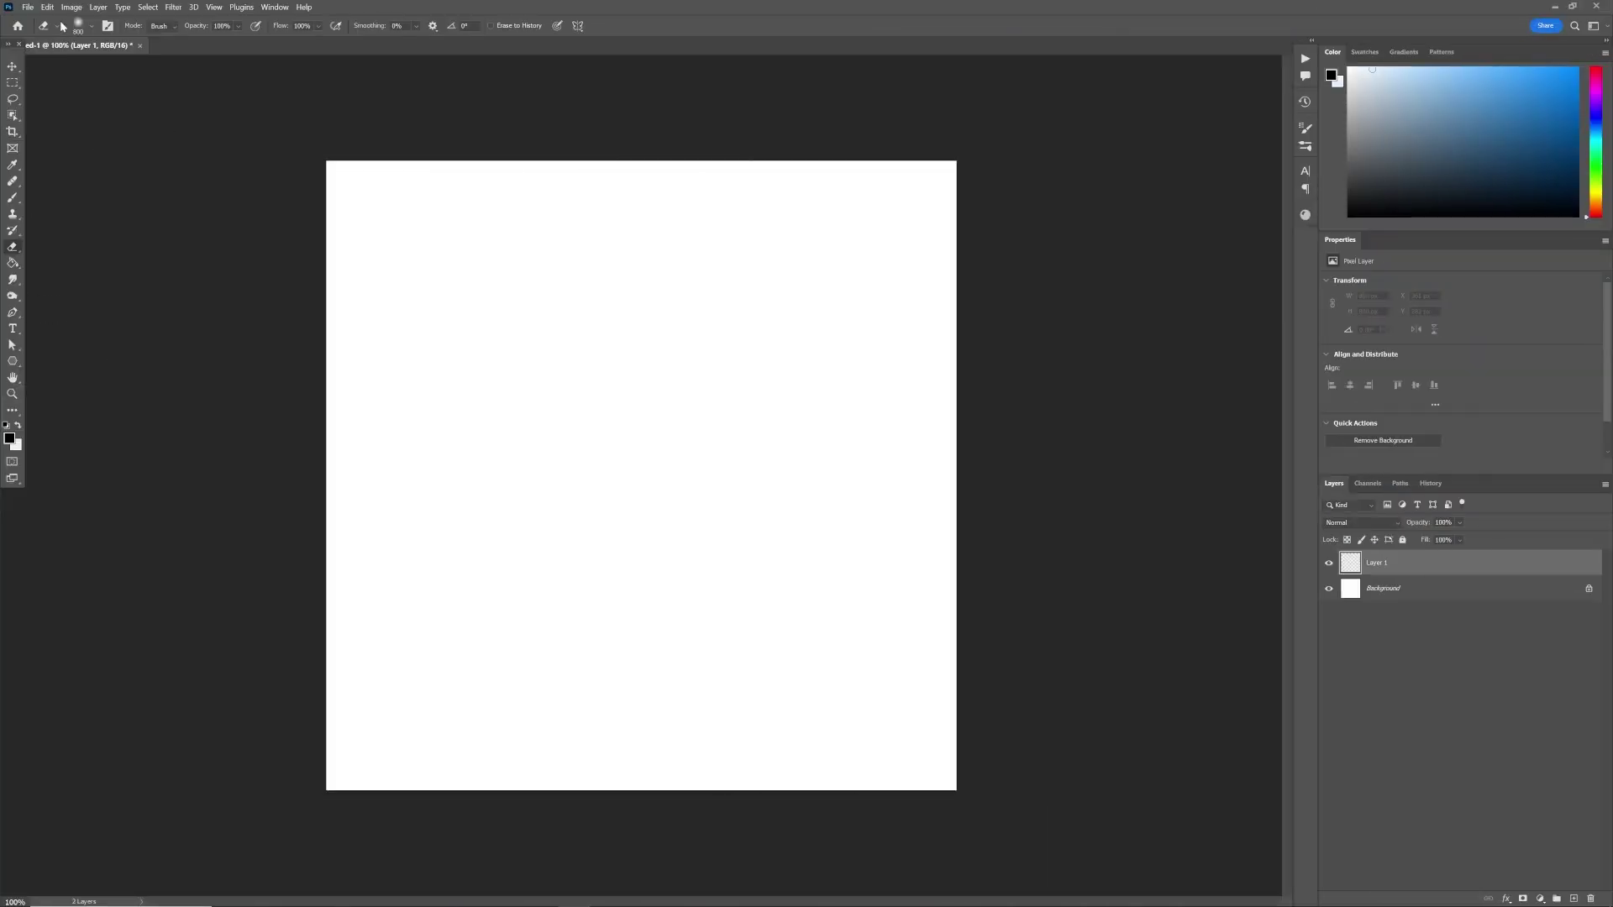
Step: Give the Eraser tool a hard round brush tip
click(78, 25)
click(116, 233)
click(770, 8)
Step: Stamp an 800 px black circle on Layer 1 and erase it slightly off-centre to leave a thin crescent
key(b)
click(643, 449)
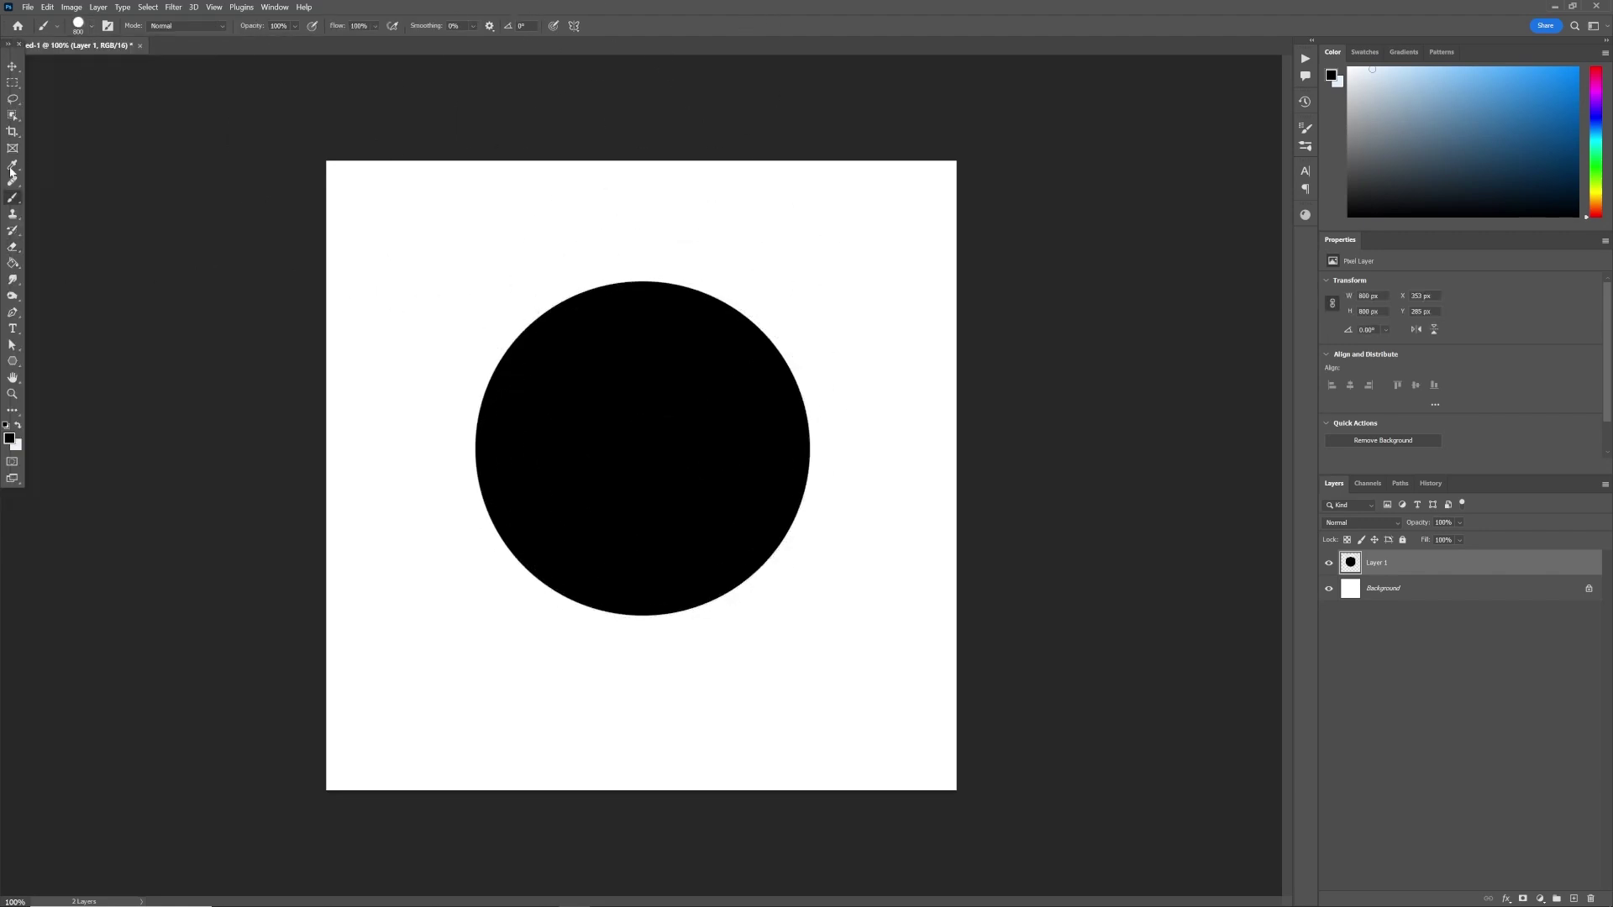
click(12, 248)
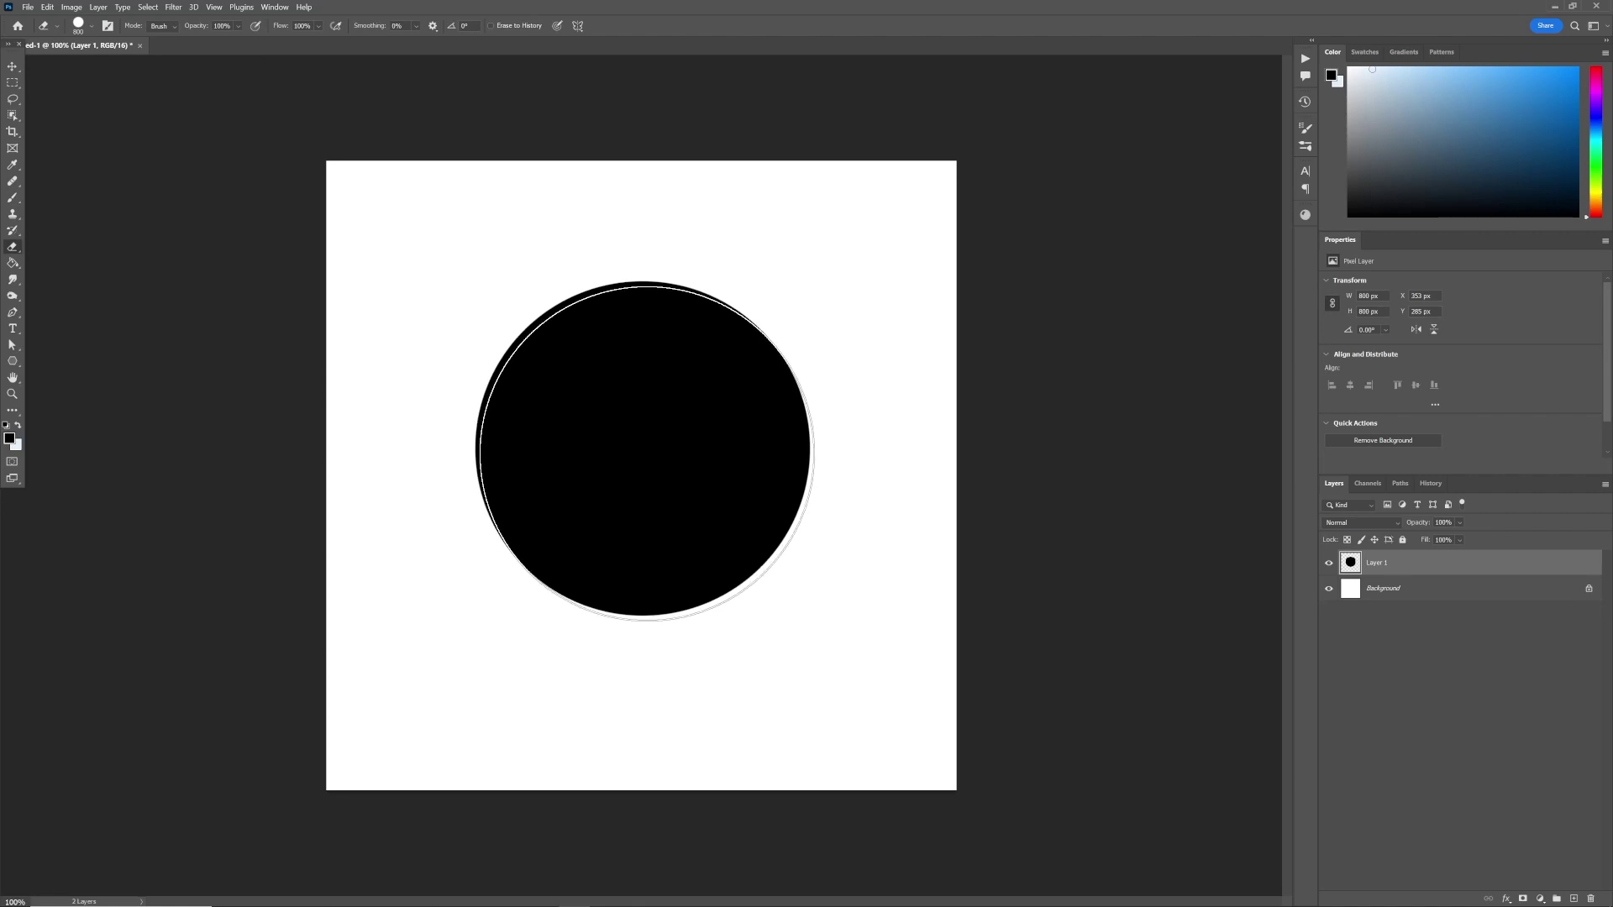
click(647, 453)
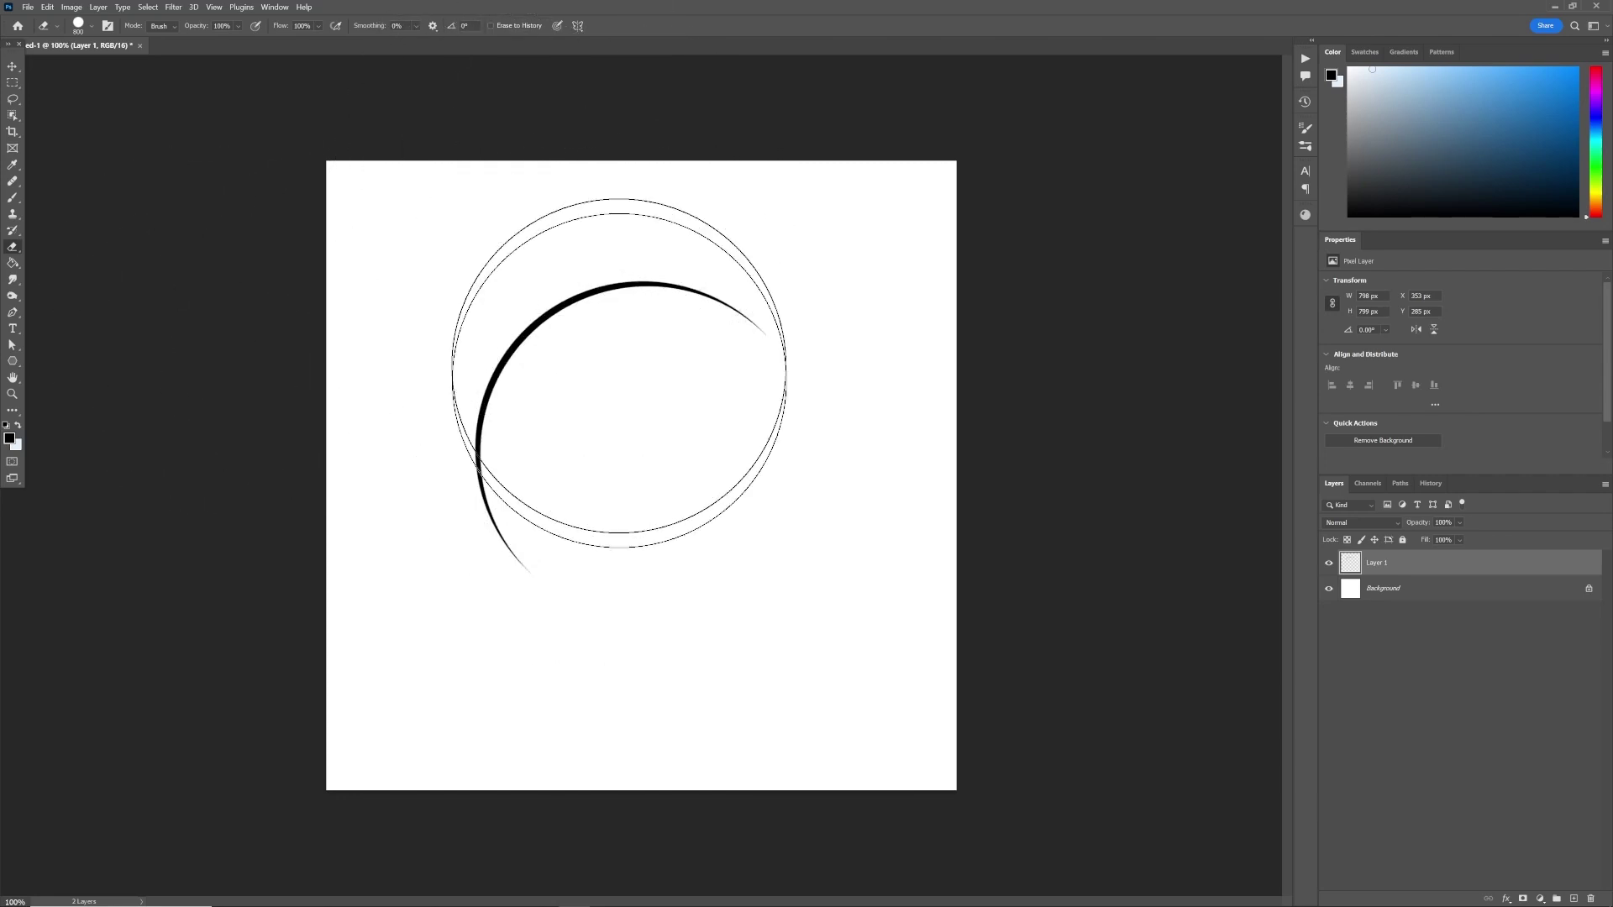
Step: Load the crescent on Layer 1 as a selection and crop the canvas tightly around it
ctrl+click(1359, 570)
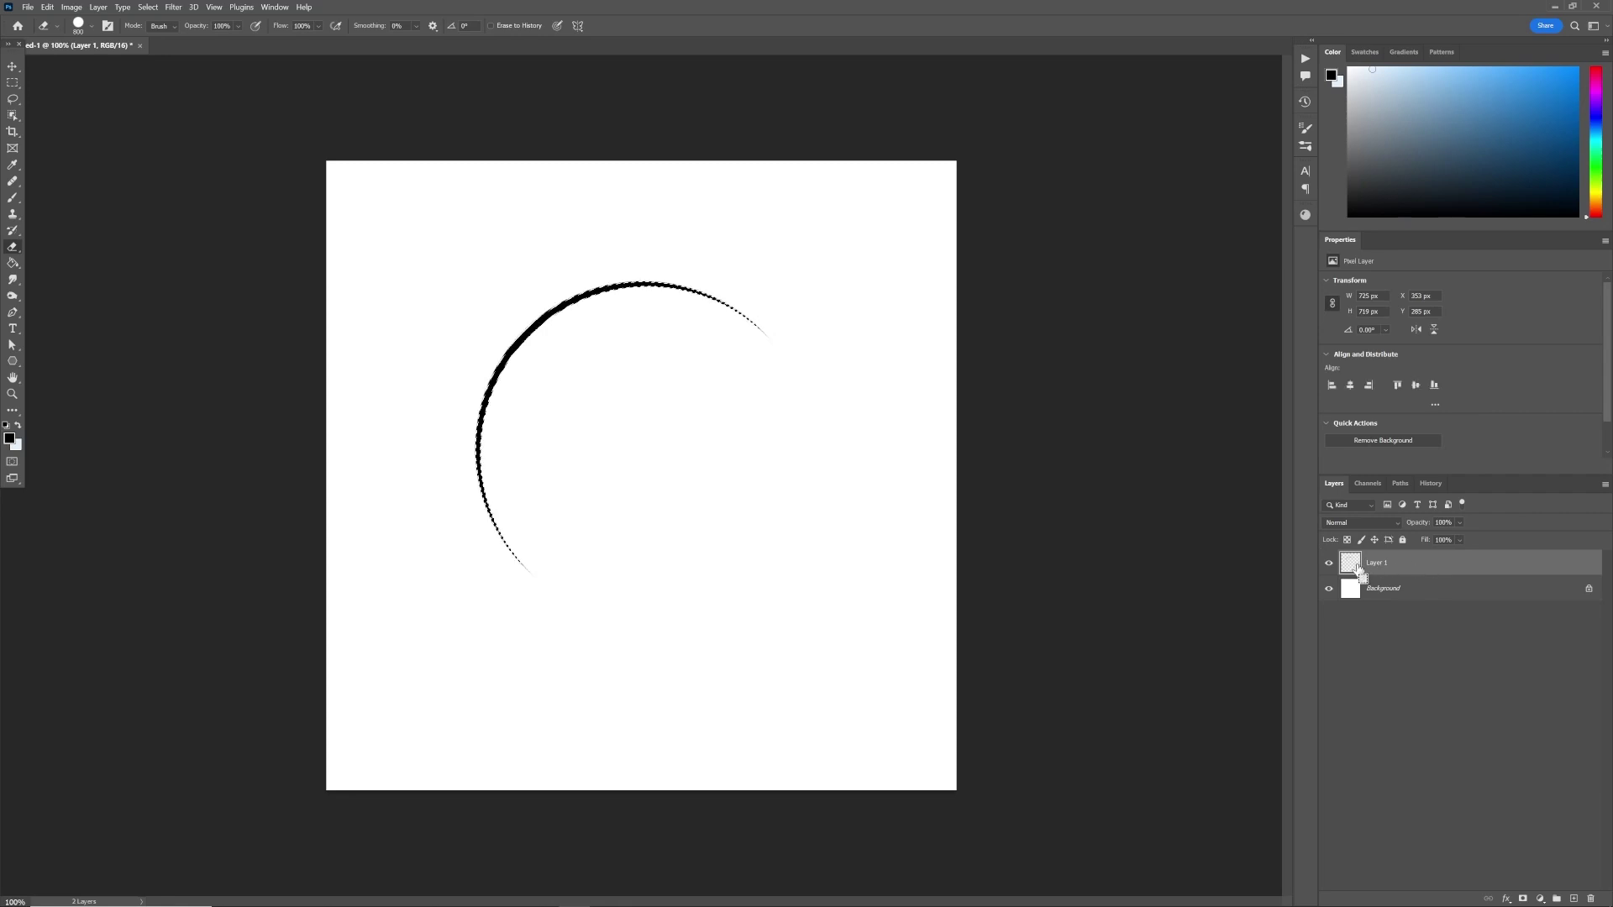
click(12, 132)
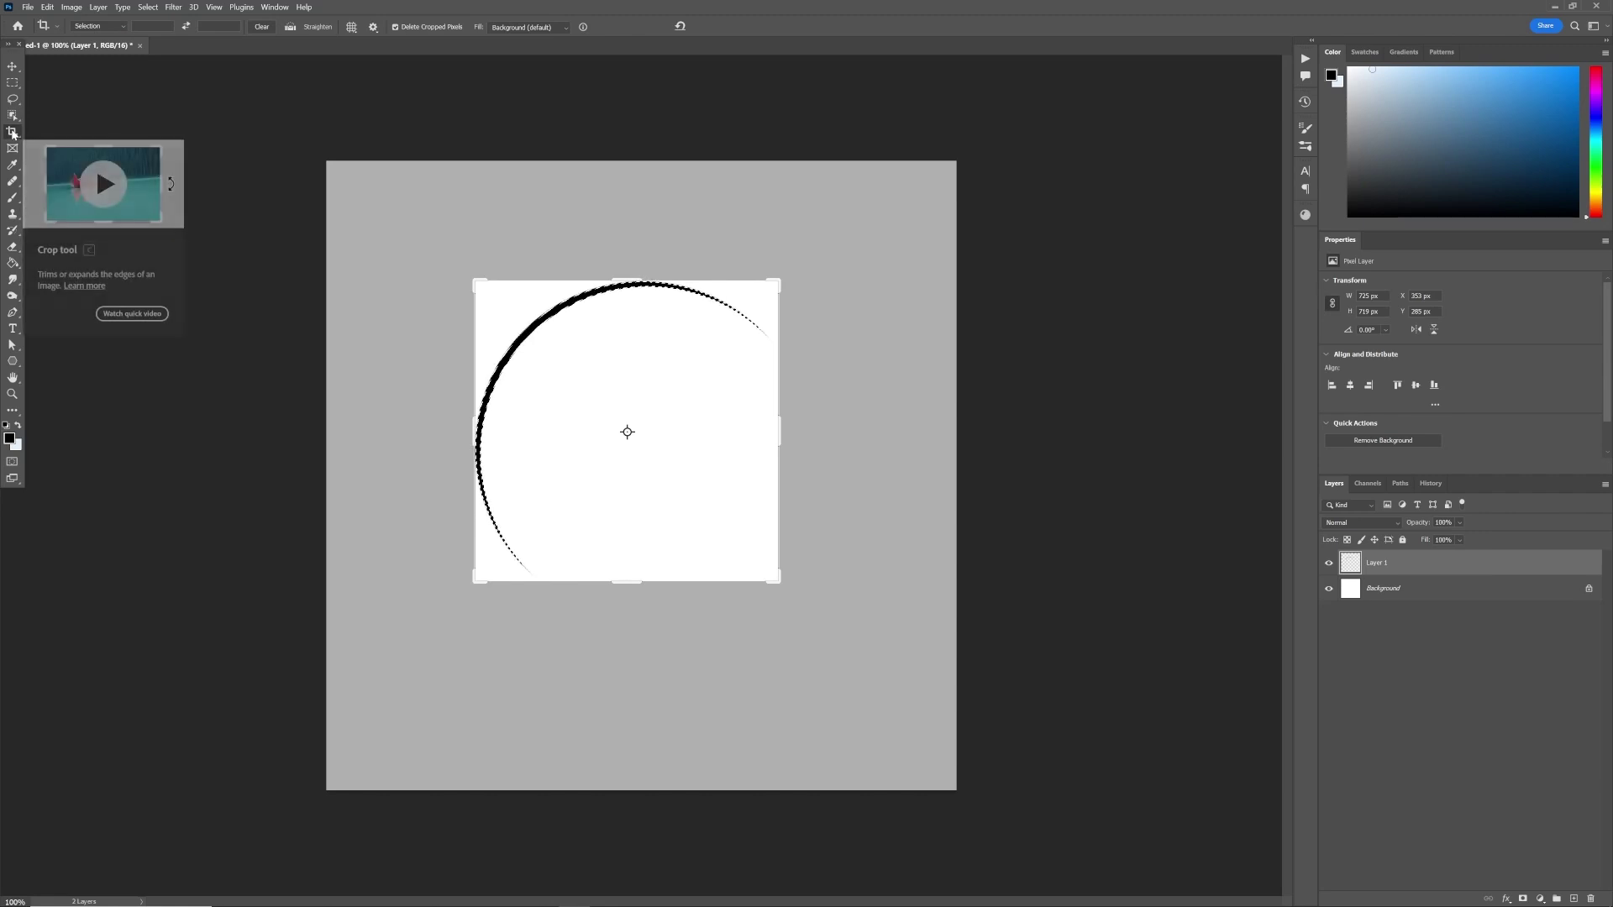
key(Return)
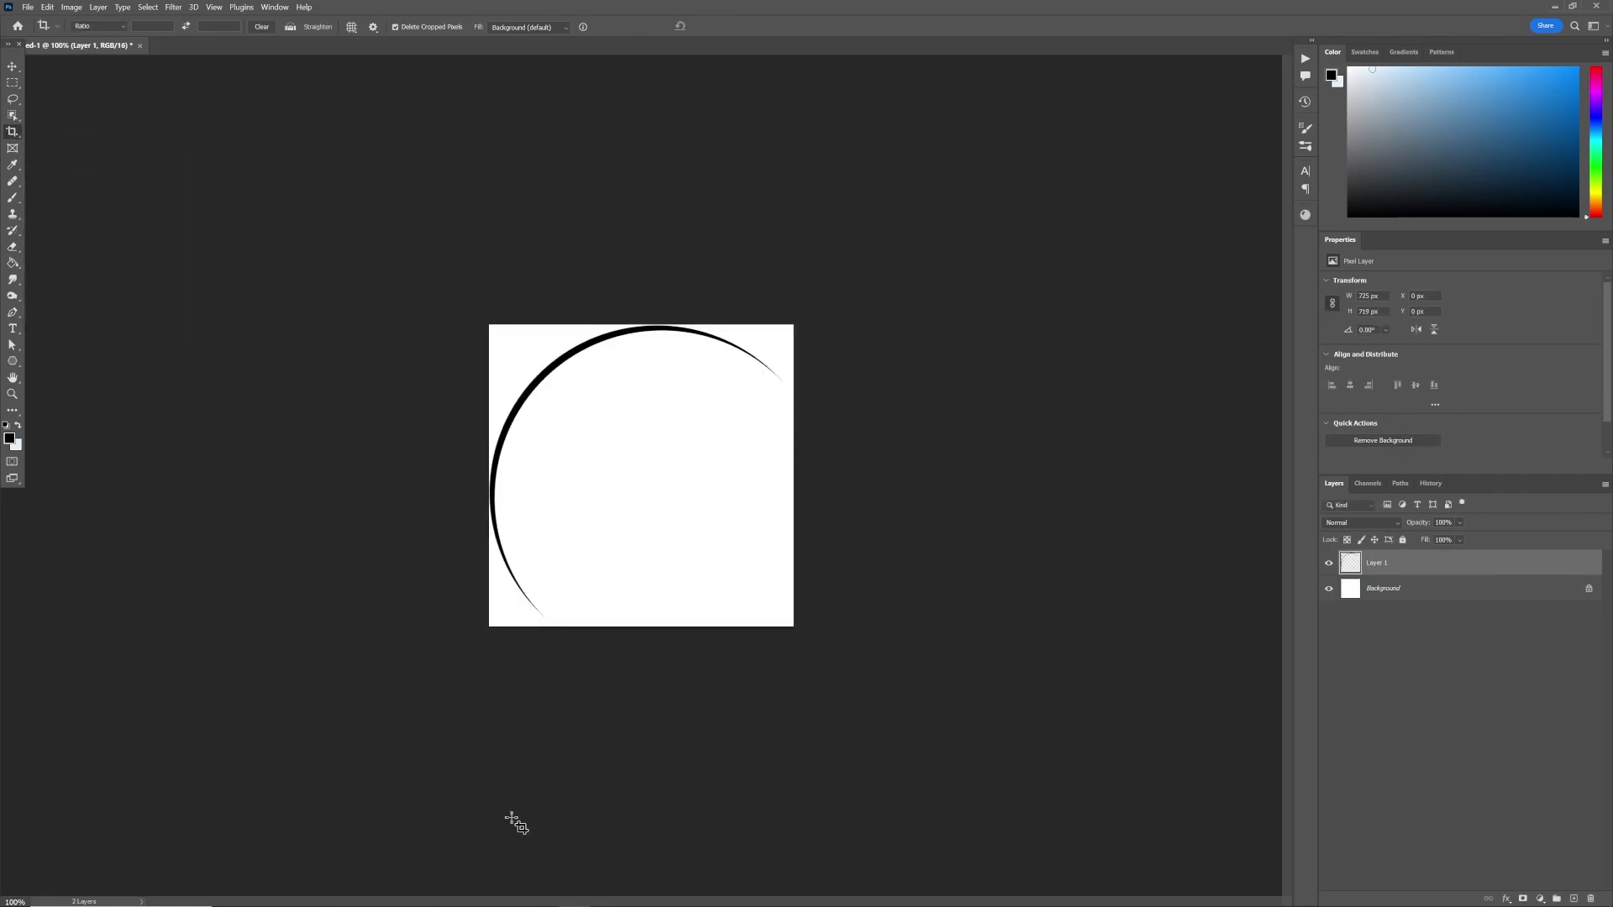
Step: Define the cropped crescent as a brush preset with its default name and activate the Brush tool
click(31, 7)
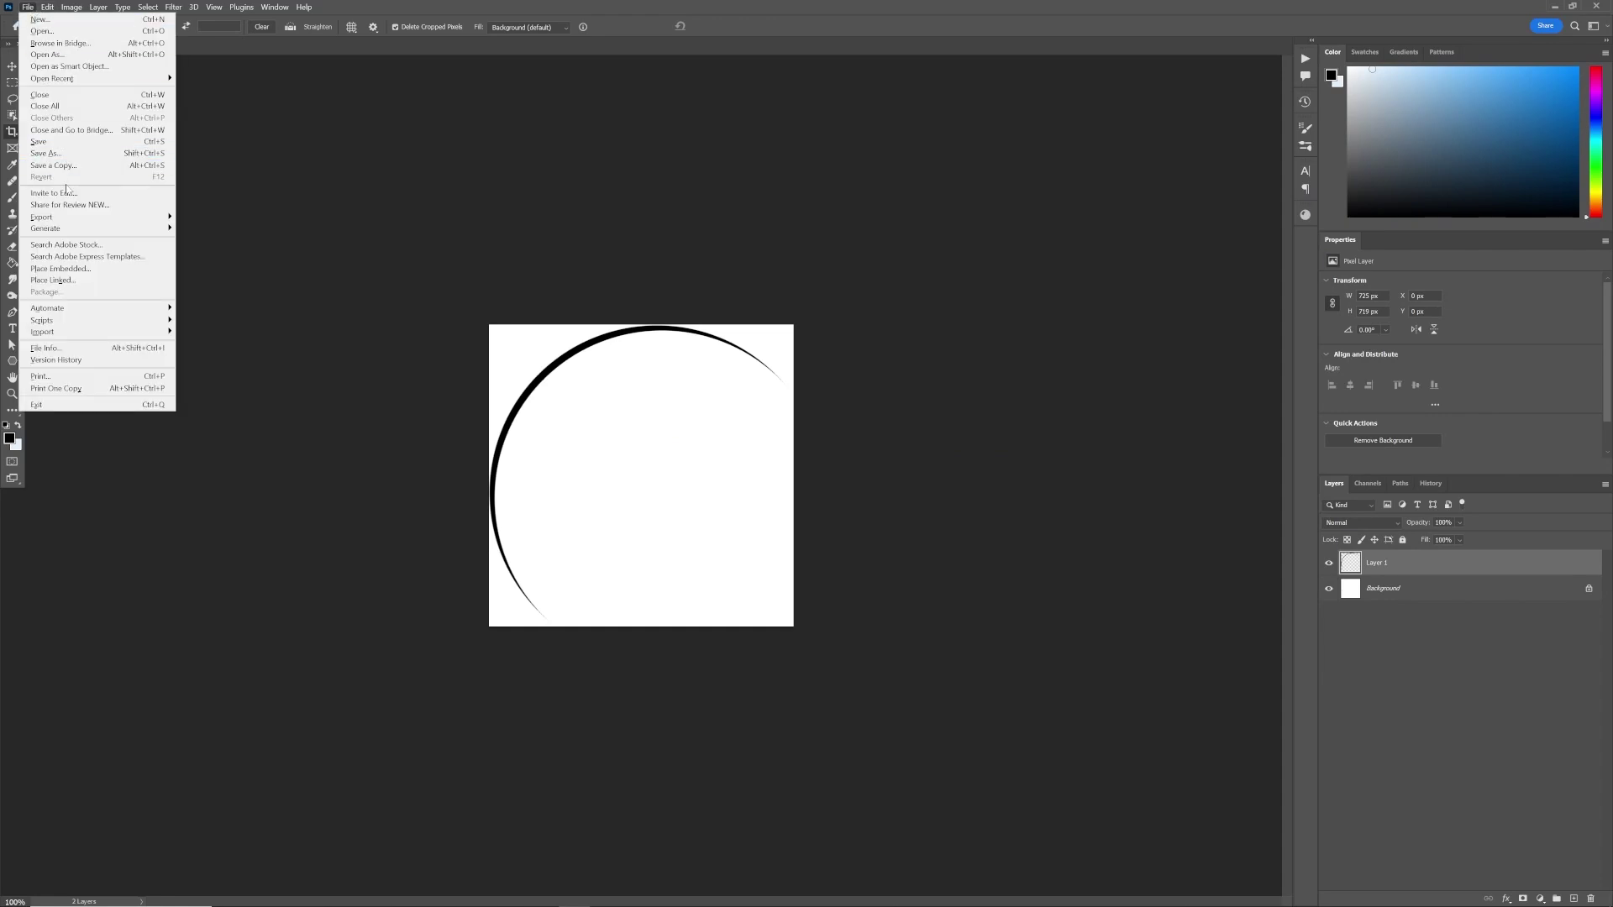
mouse_move(52, 8)
click(109, 341)
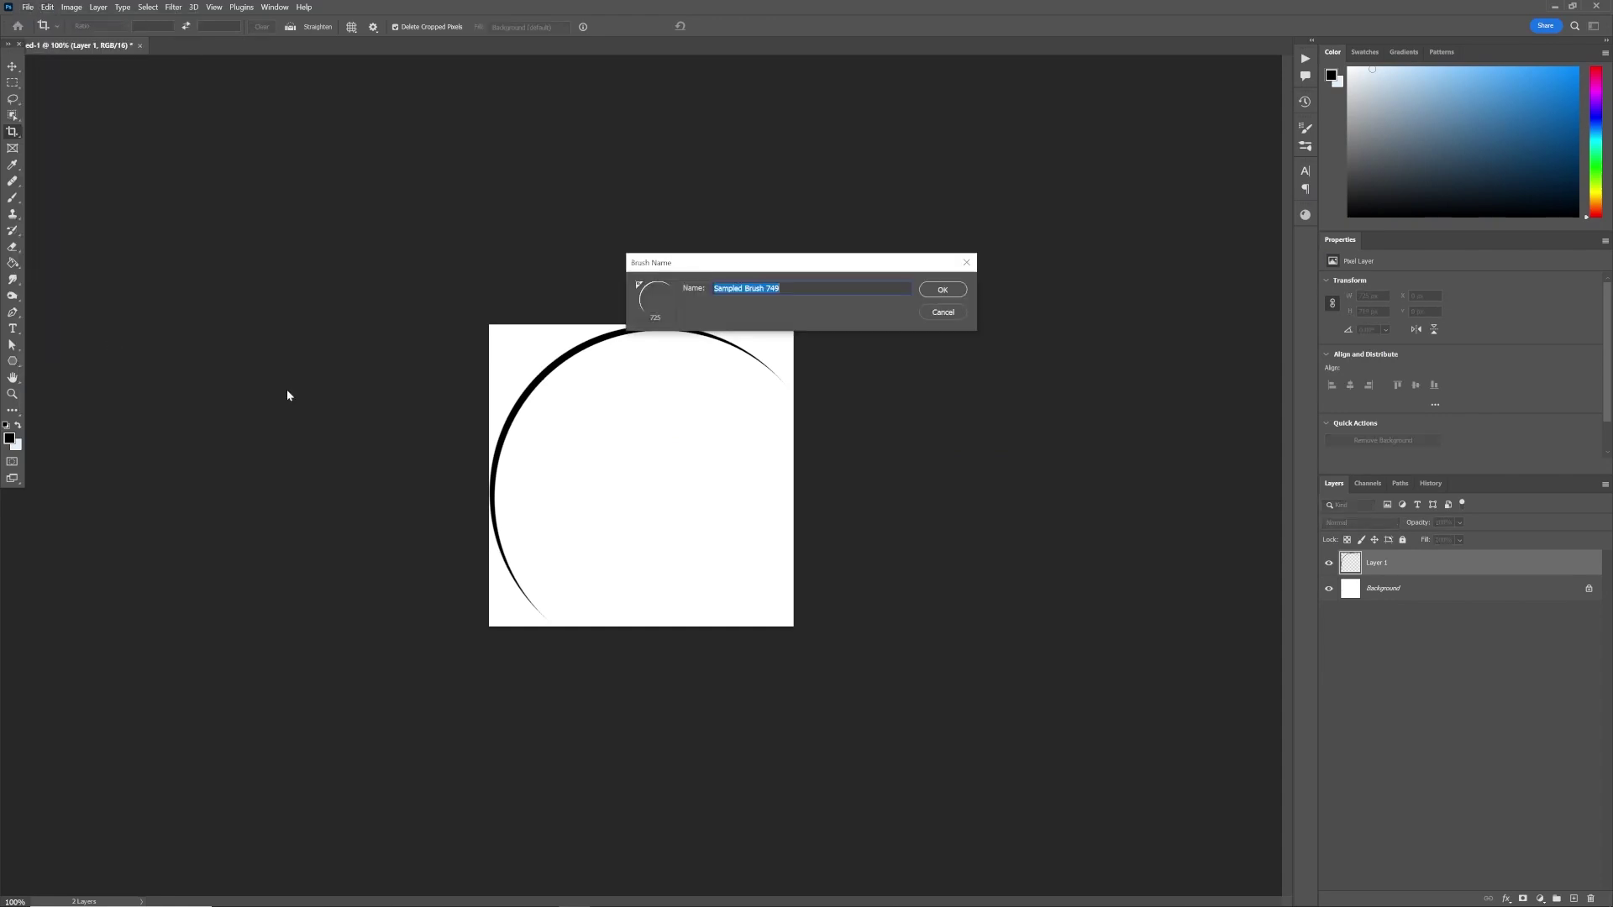
click(943, 289)
key(b)
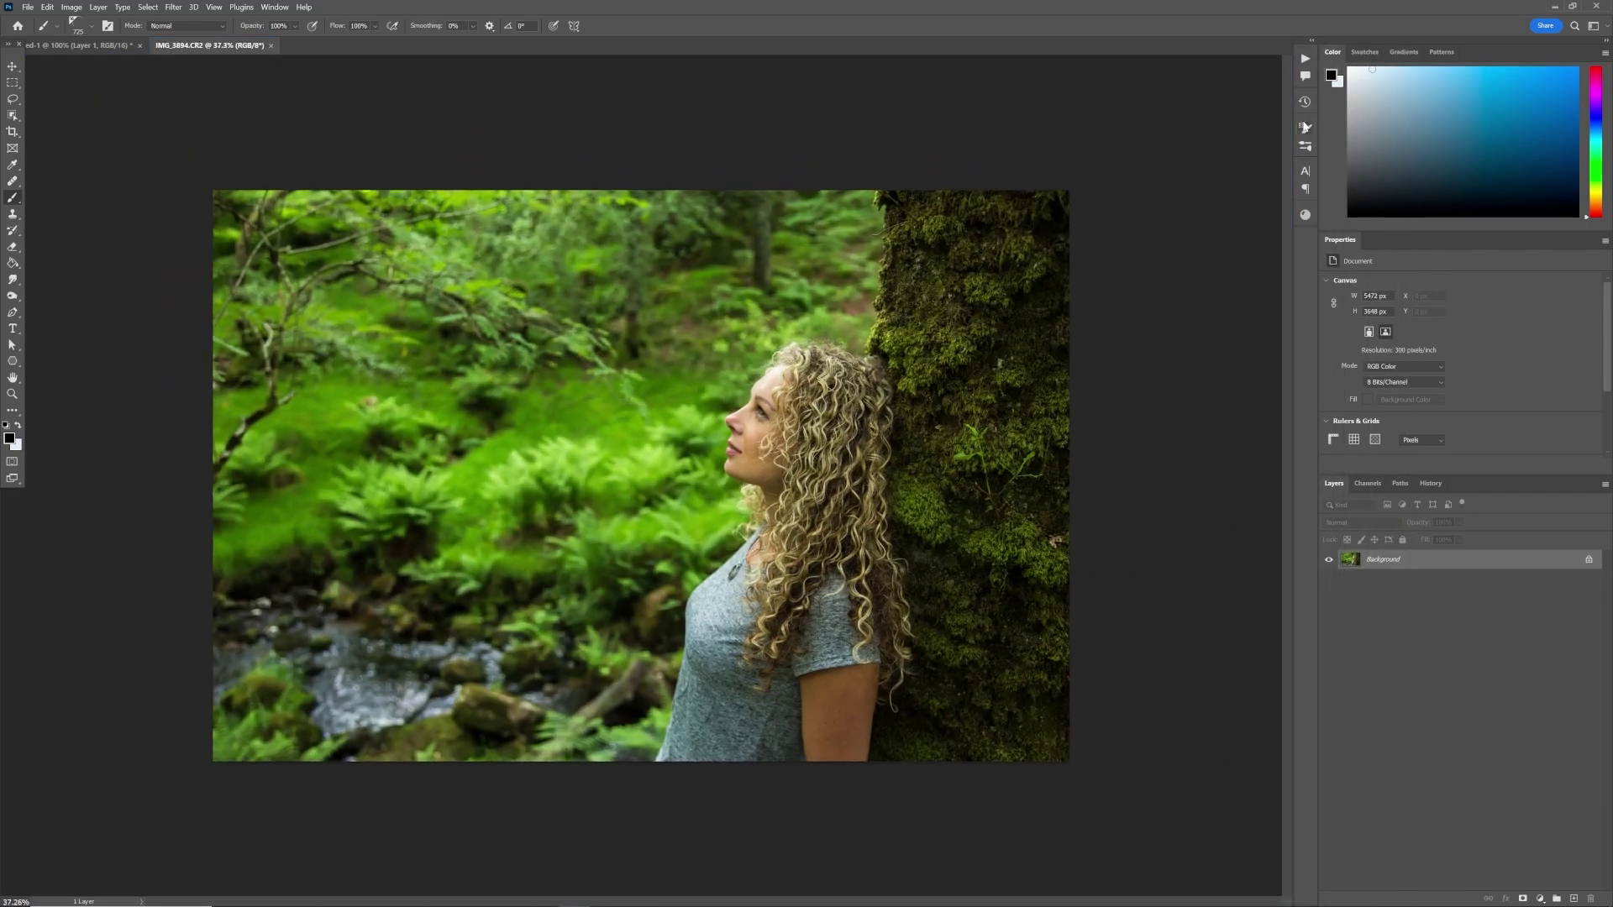
Step: Open the brush settings and widen the crescent tip's spacing
click(1305, 127)
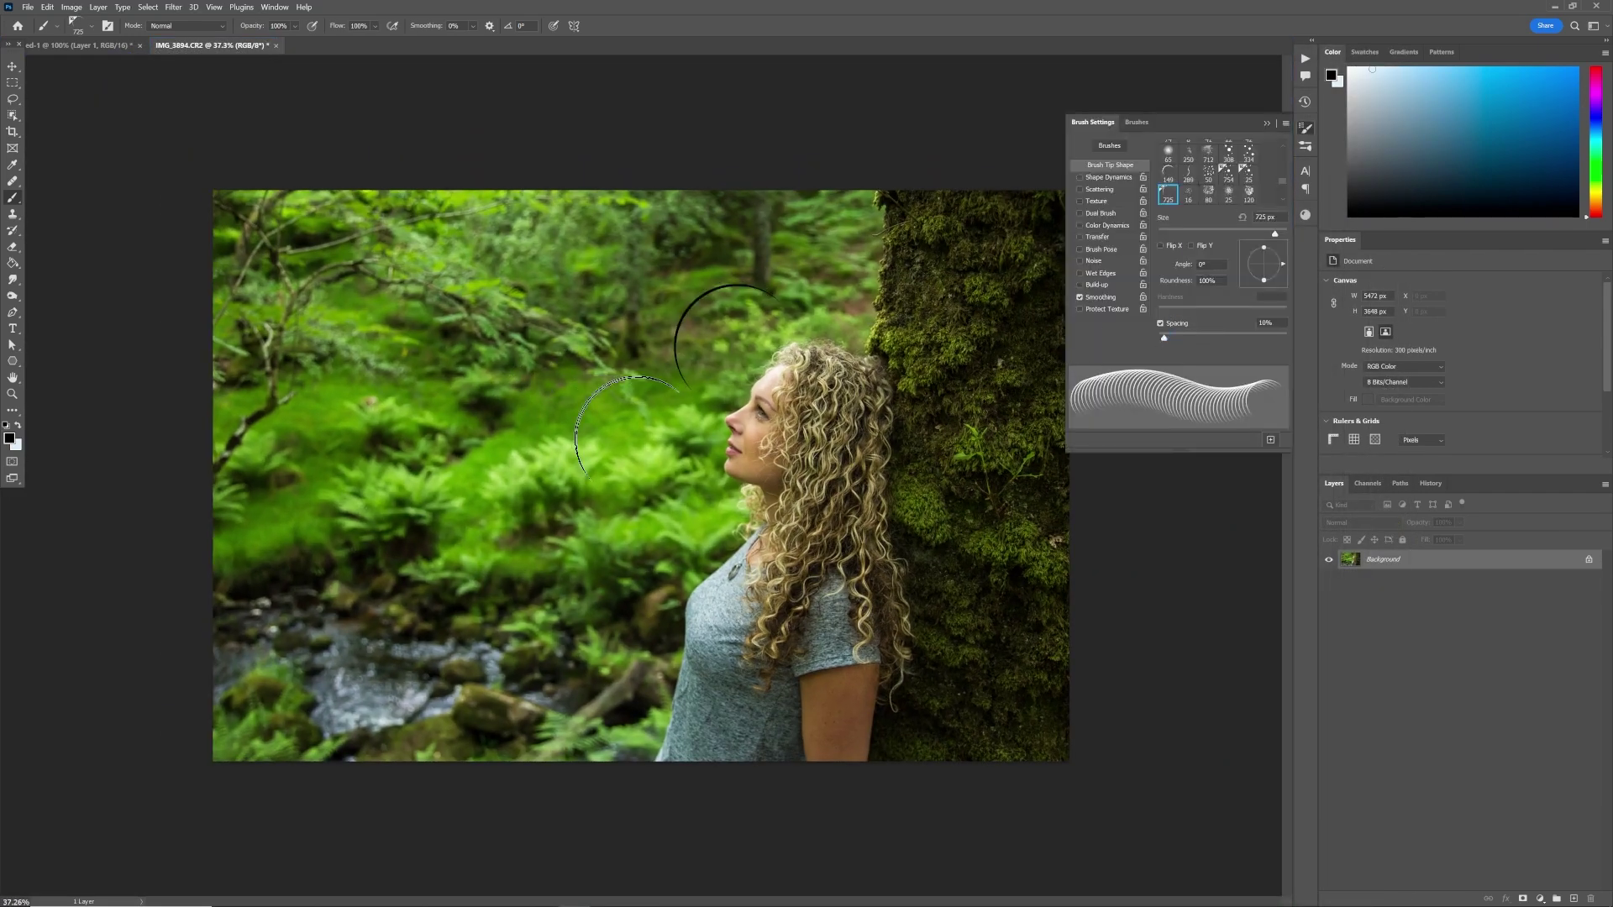
drag(1186, 339, 1206, 339)
Step: Enable Shape Dynamics with 66% size jitter, 30% minimum diameter, 100% angle jitter and 50% roundness jitter
click(1108, 178)
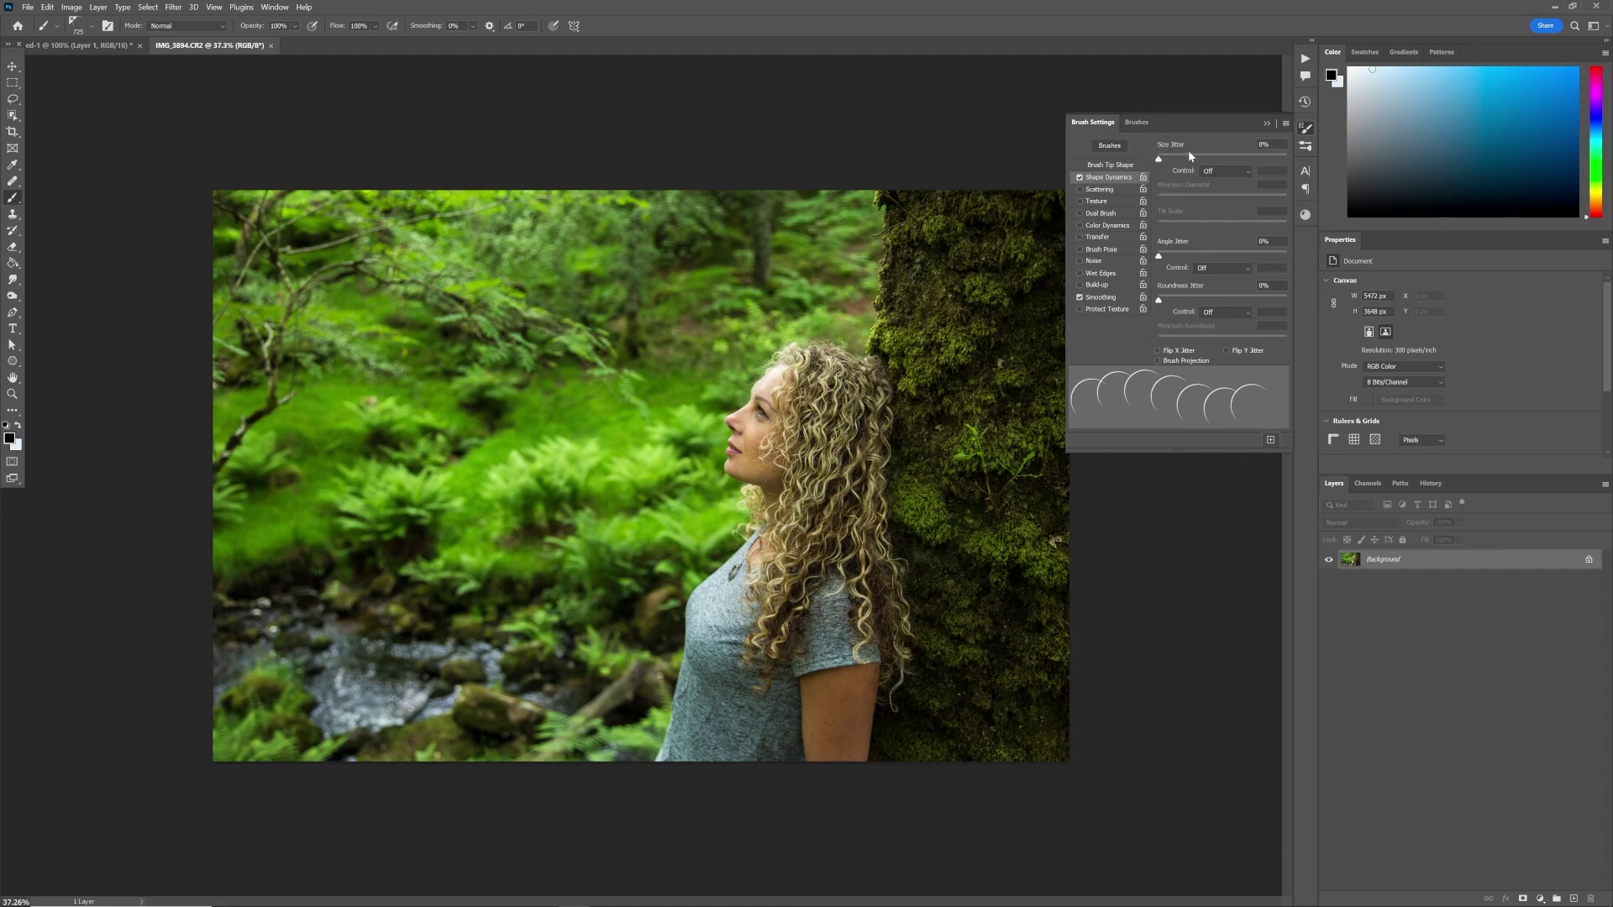
drag(1193, 155, 1244, 162)
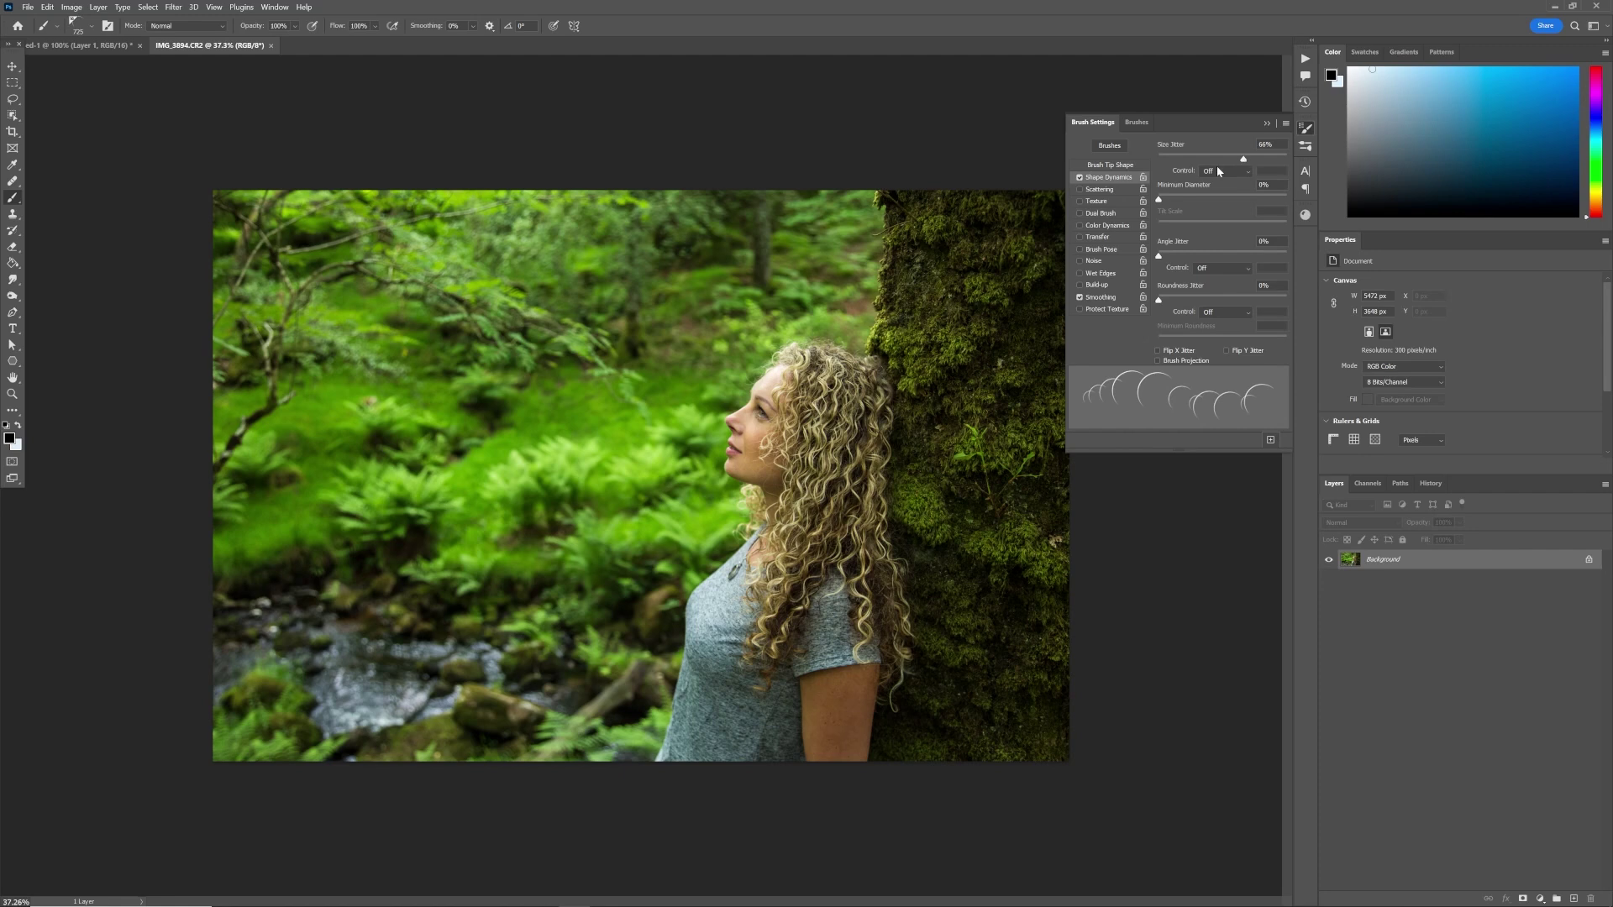
drag(1174, 202, 1196, 203)
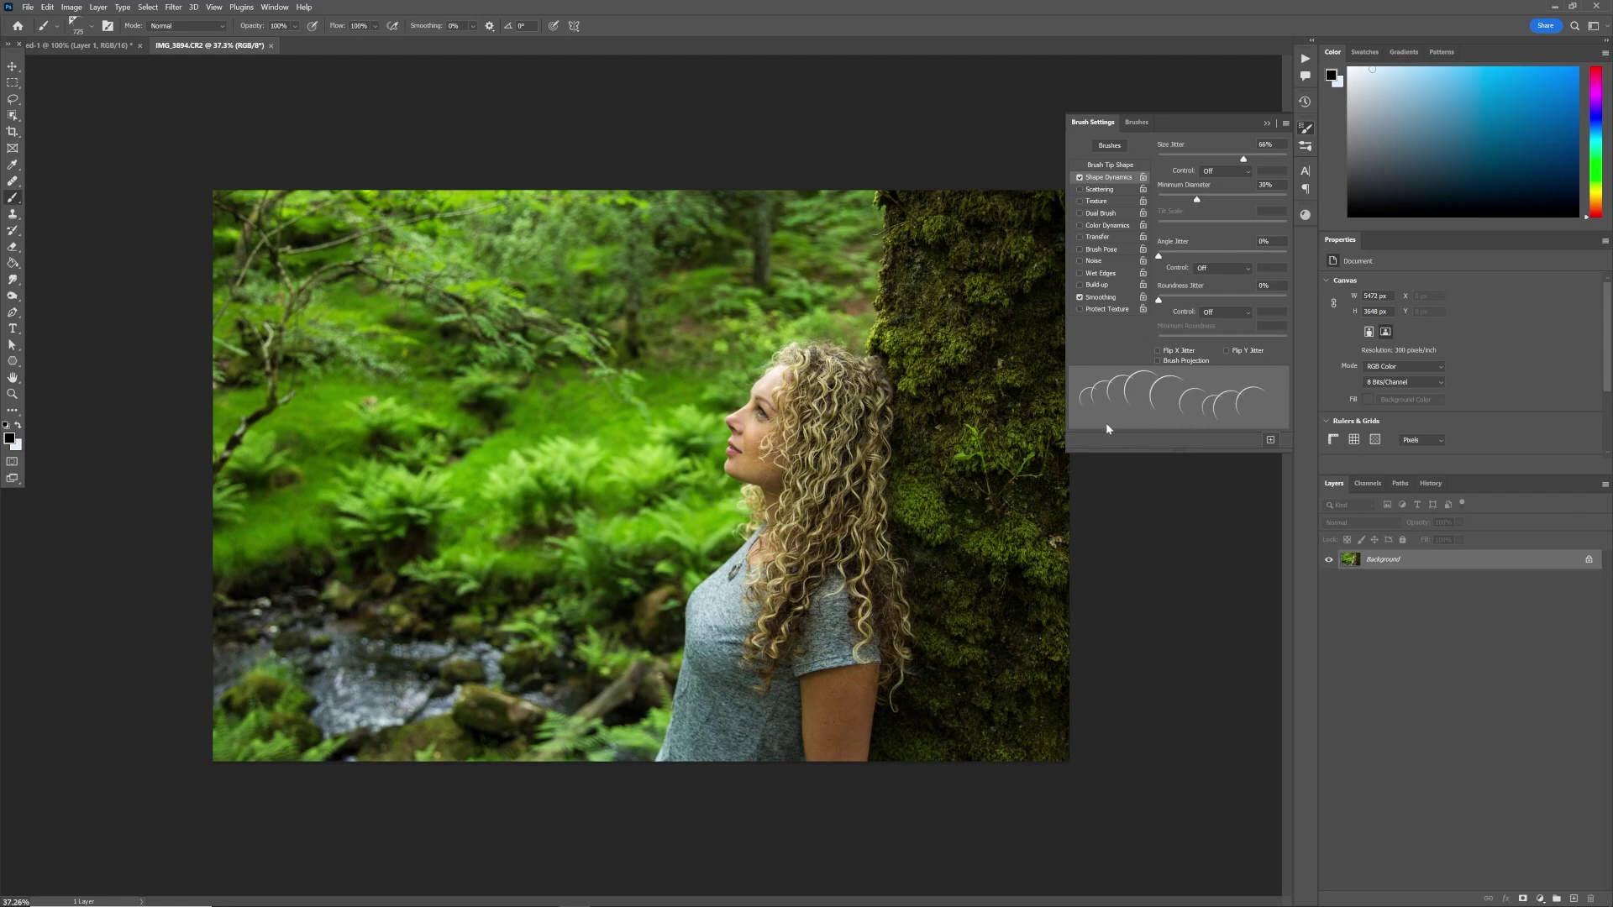
drag(1178, 252, 1297, 253)
drag(1160, 302, 1204, 308)
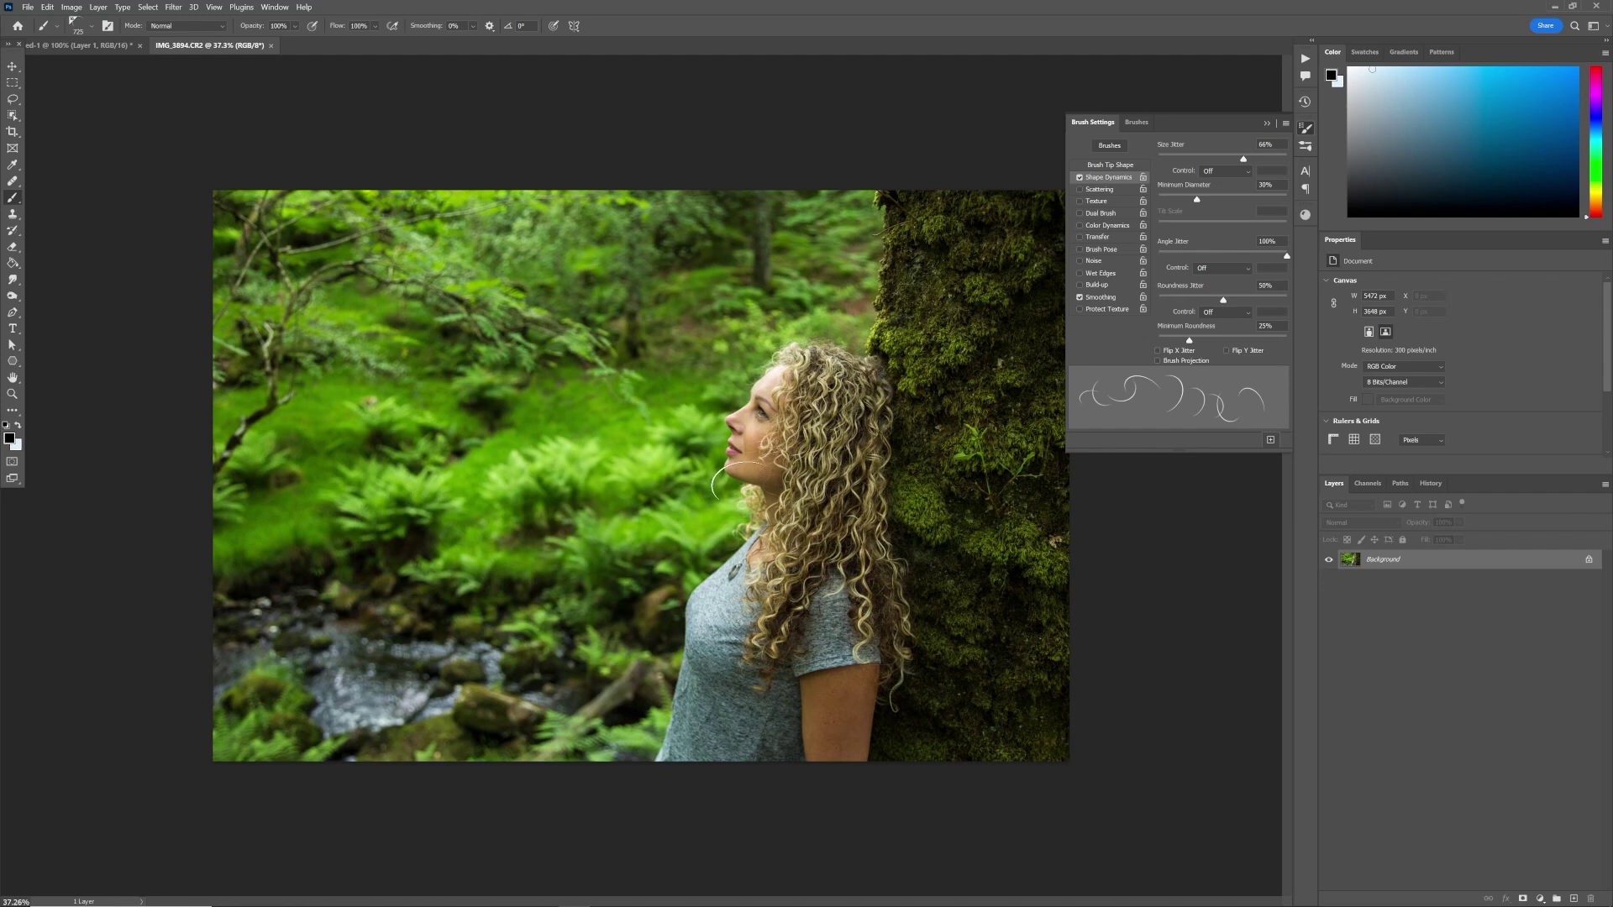
Step: Test the crescent brush on the forest photo around the woman's head and undo the strokes
mouse_move(714, 351)
mouse_down()
mouse_move(630, 361)
mouse_move(634, 474)
mouse_move(554, 424)
mouse_up()
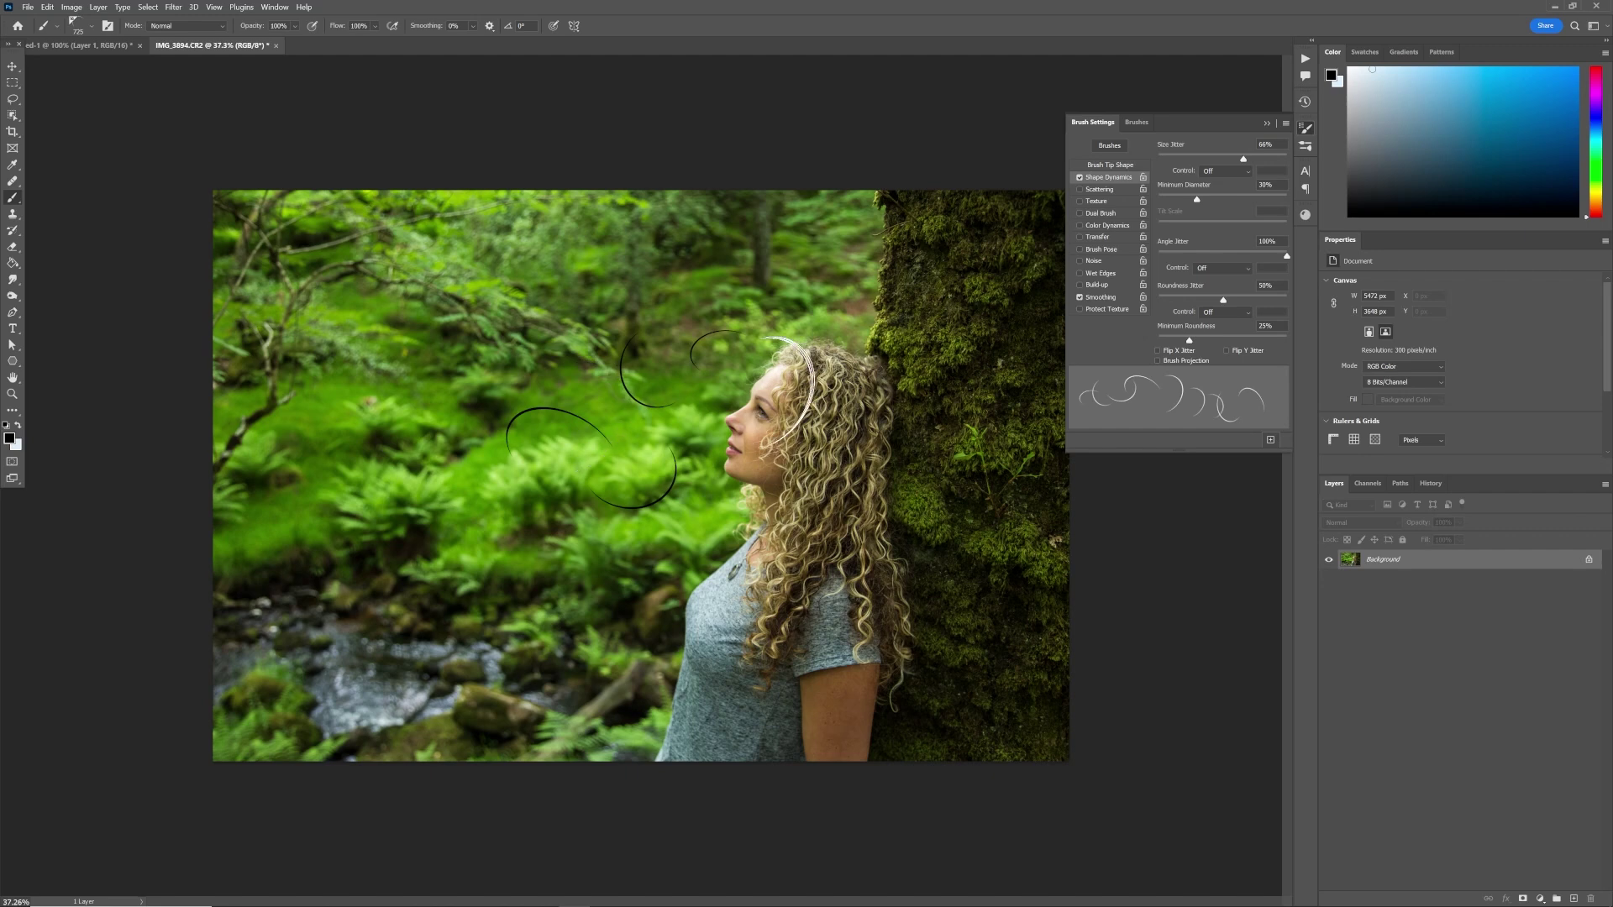
click(808, 344)
key(ctrl+z)
key(ctrl+z)
key(ctrl+z)
key(ctrl+z)
key(ctrl+z)
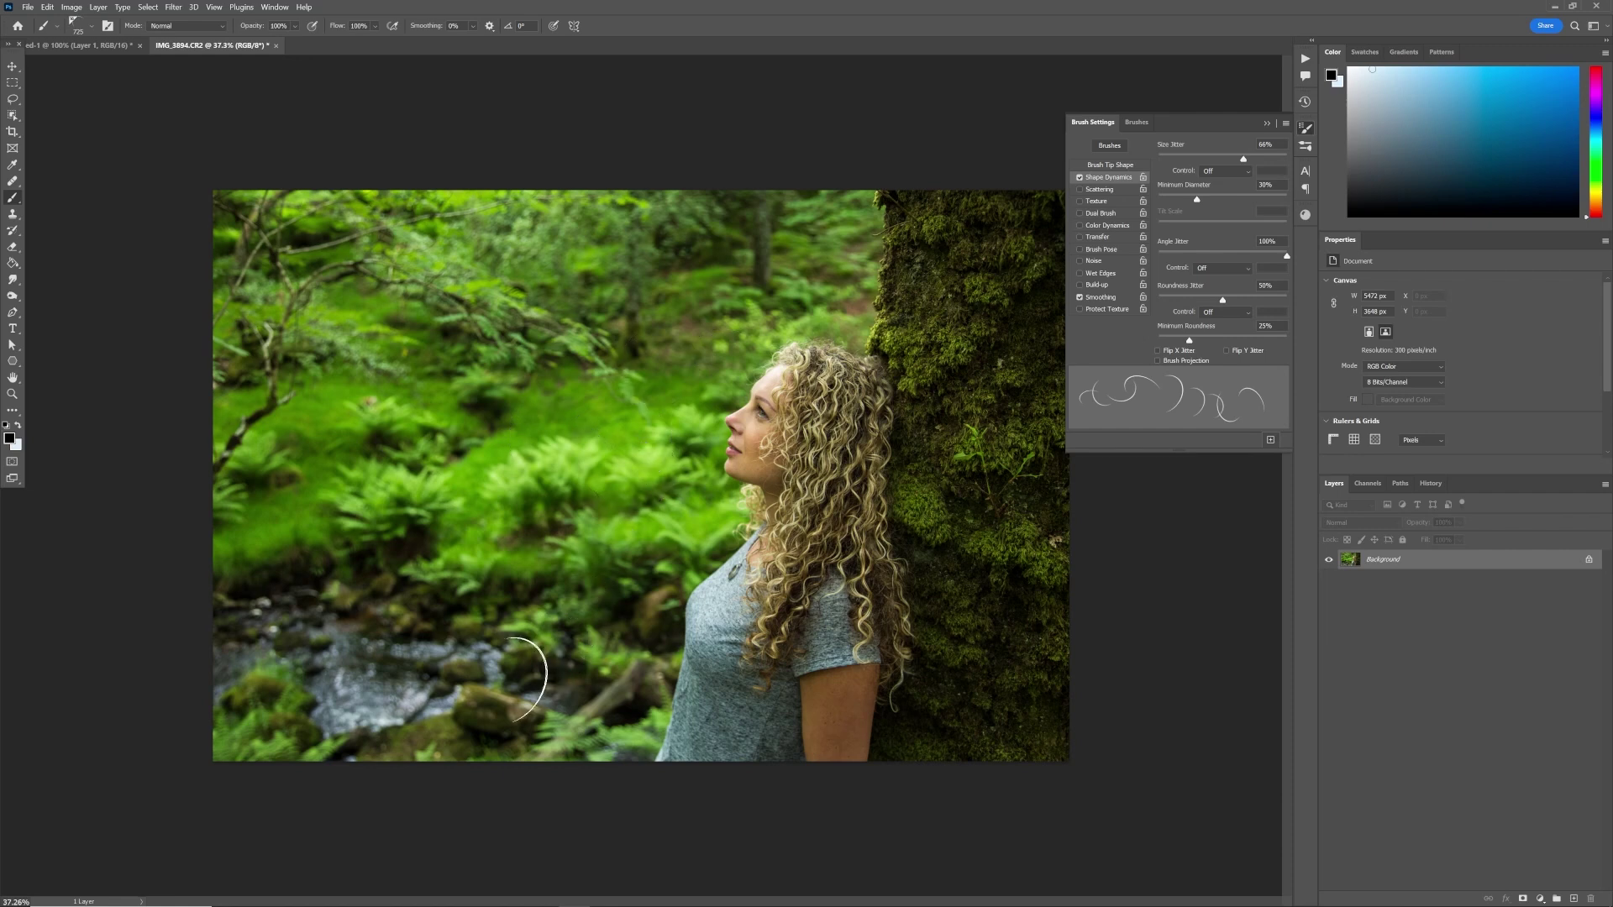
Step: Enable Scattering for the crescent brush with 54% scatter and a count of 10
click(1107, 191)
drag(1160, 158, 1166, 160)
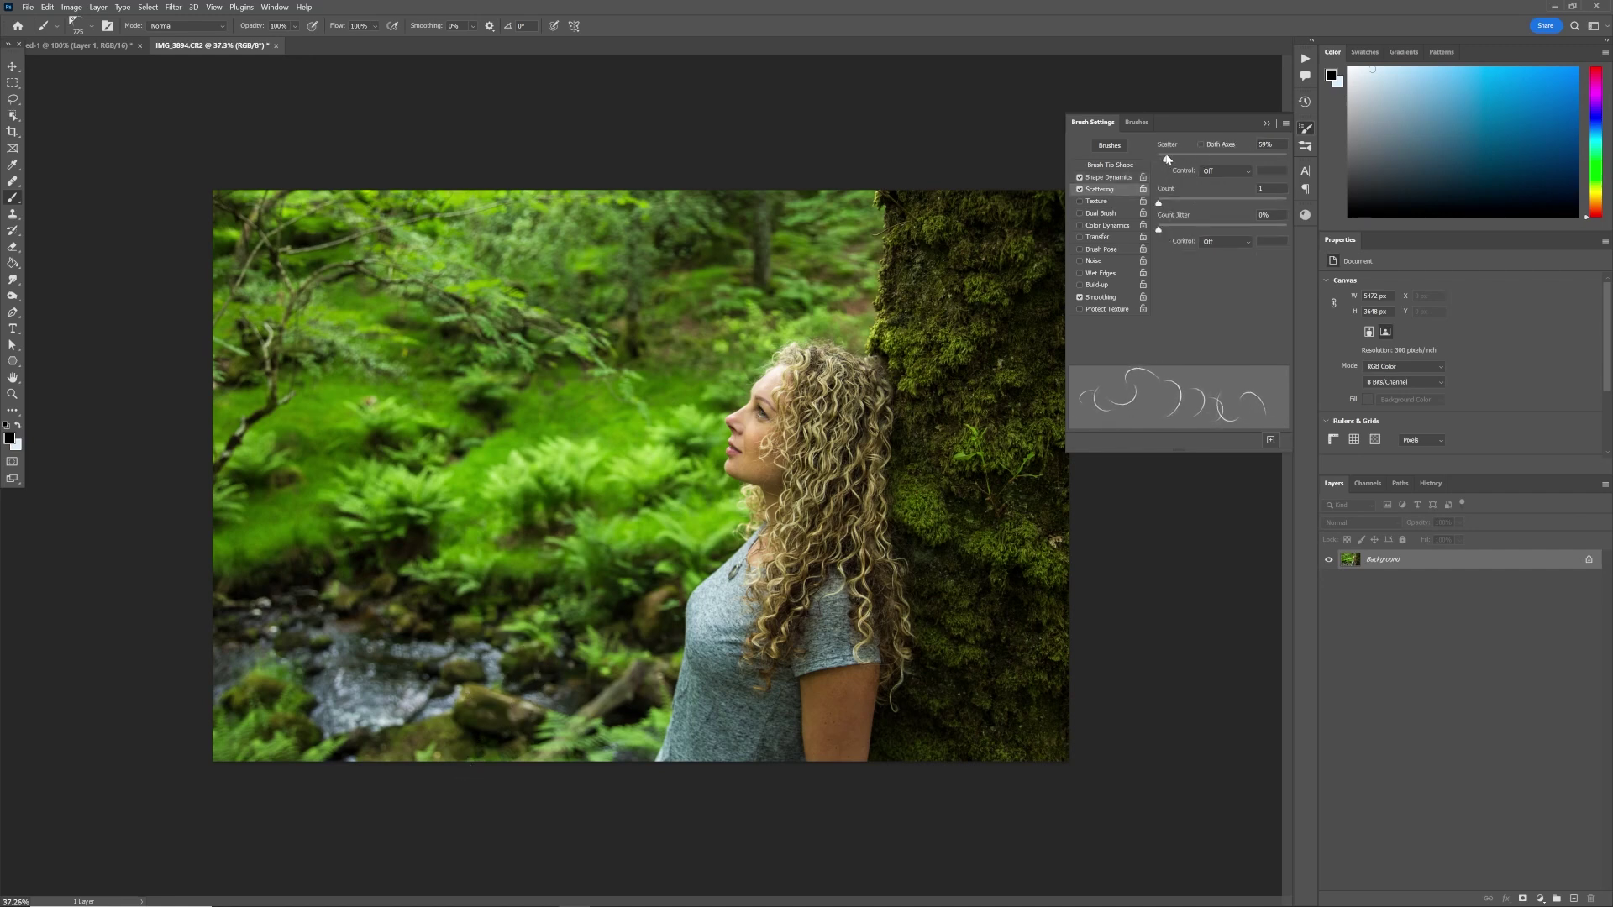
drag(1160, 202, 1234, 205)
Step: Test the scattered curl brush over the top of the woman's hair and undo the stroke
drag(777, 360, 844, 378)
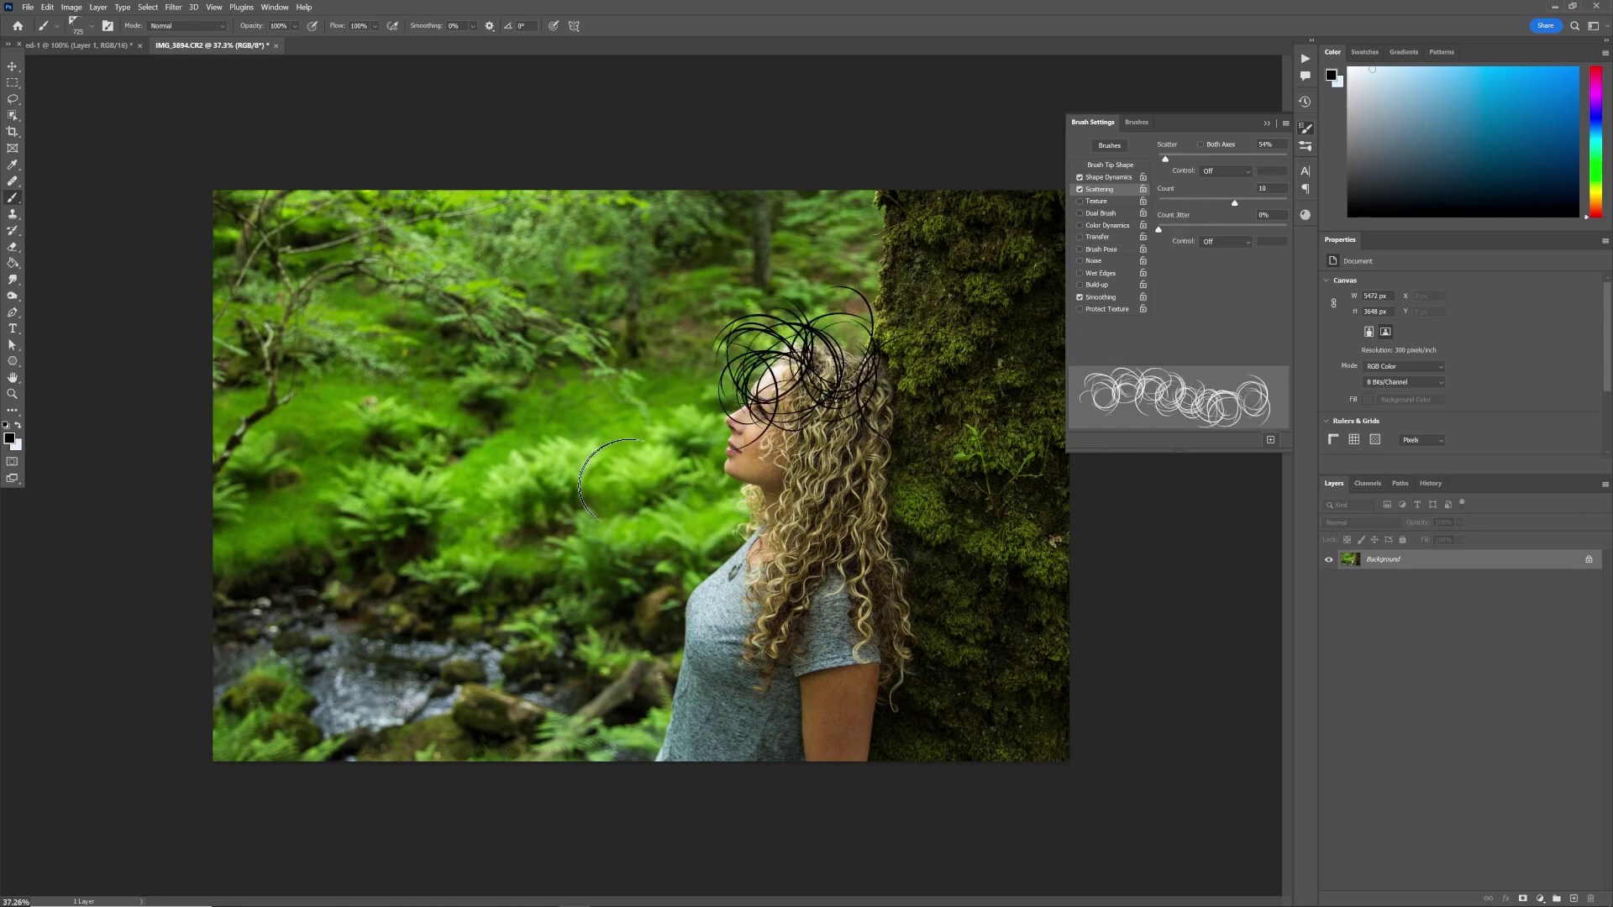
key(ctrl+z)
key(ctrl+z)
Step: Enable Dual Brush using the 246 px crescent tip, in Linear Burn mode with a size of 125 px
click(1102, 213)
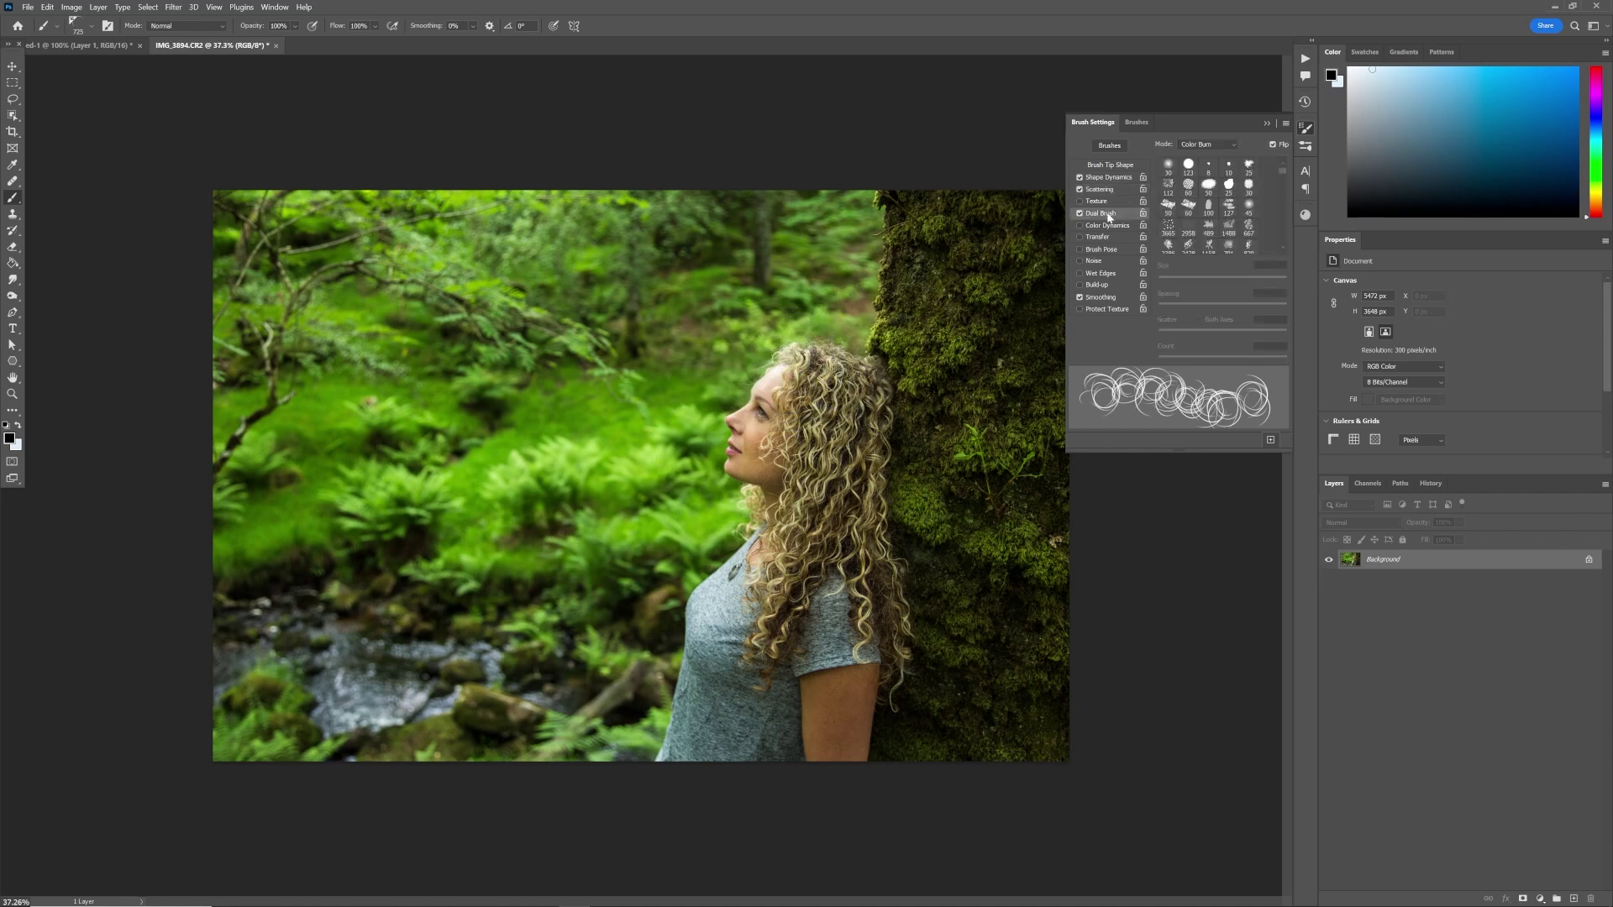
drag(1283, 170, 1282, 222)
click(1188, 217)
click(1207, 145)
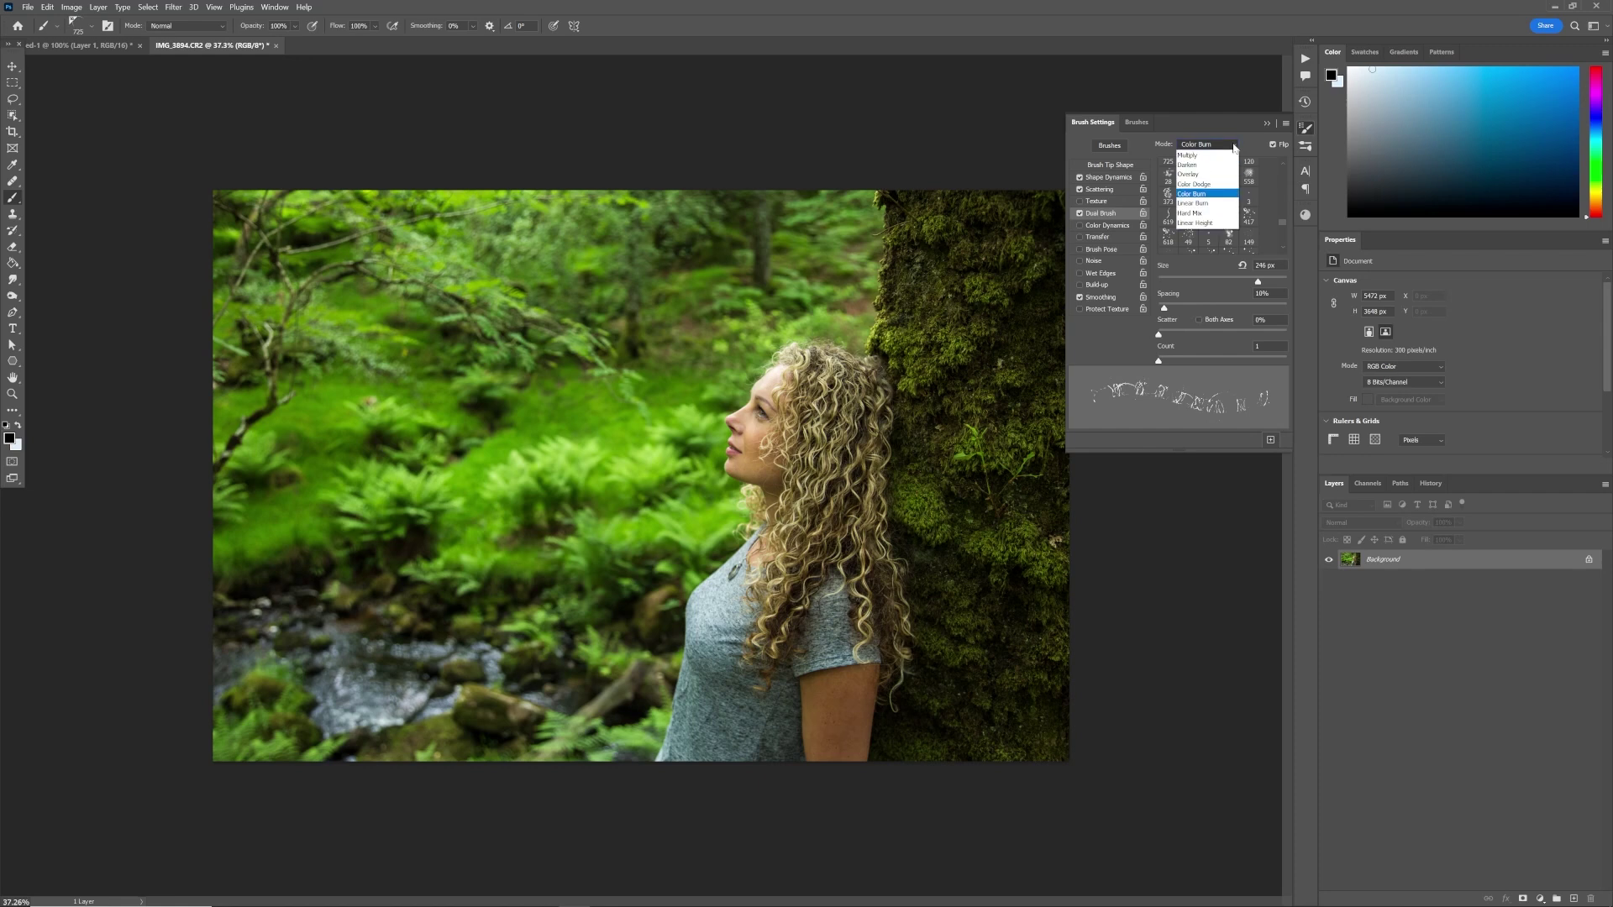
click(1220, 204)
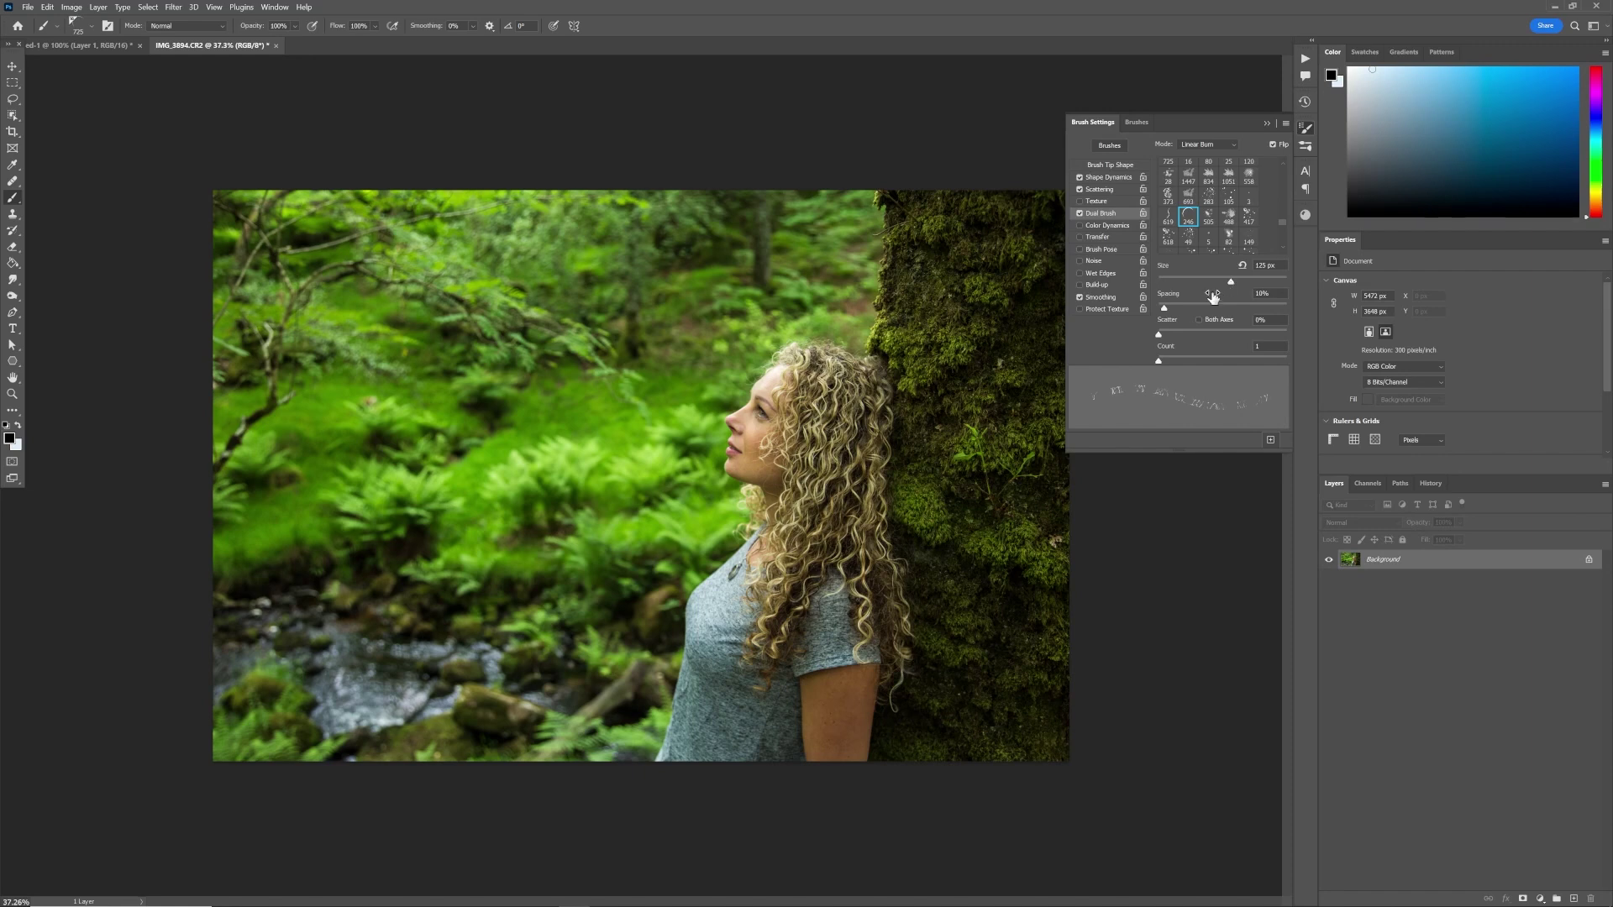
Step: Save the current brush as a new preset named "Curly Hair" with its tool settings included
click(1271, 441)
text(Curly Hair)
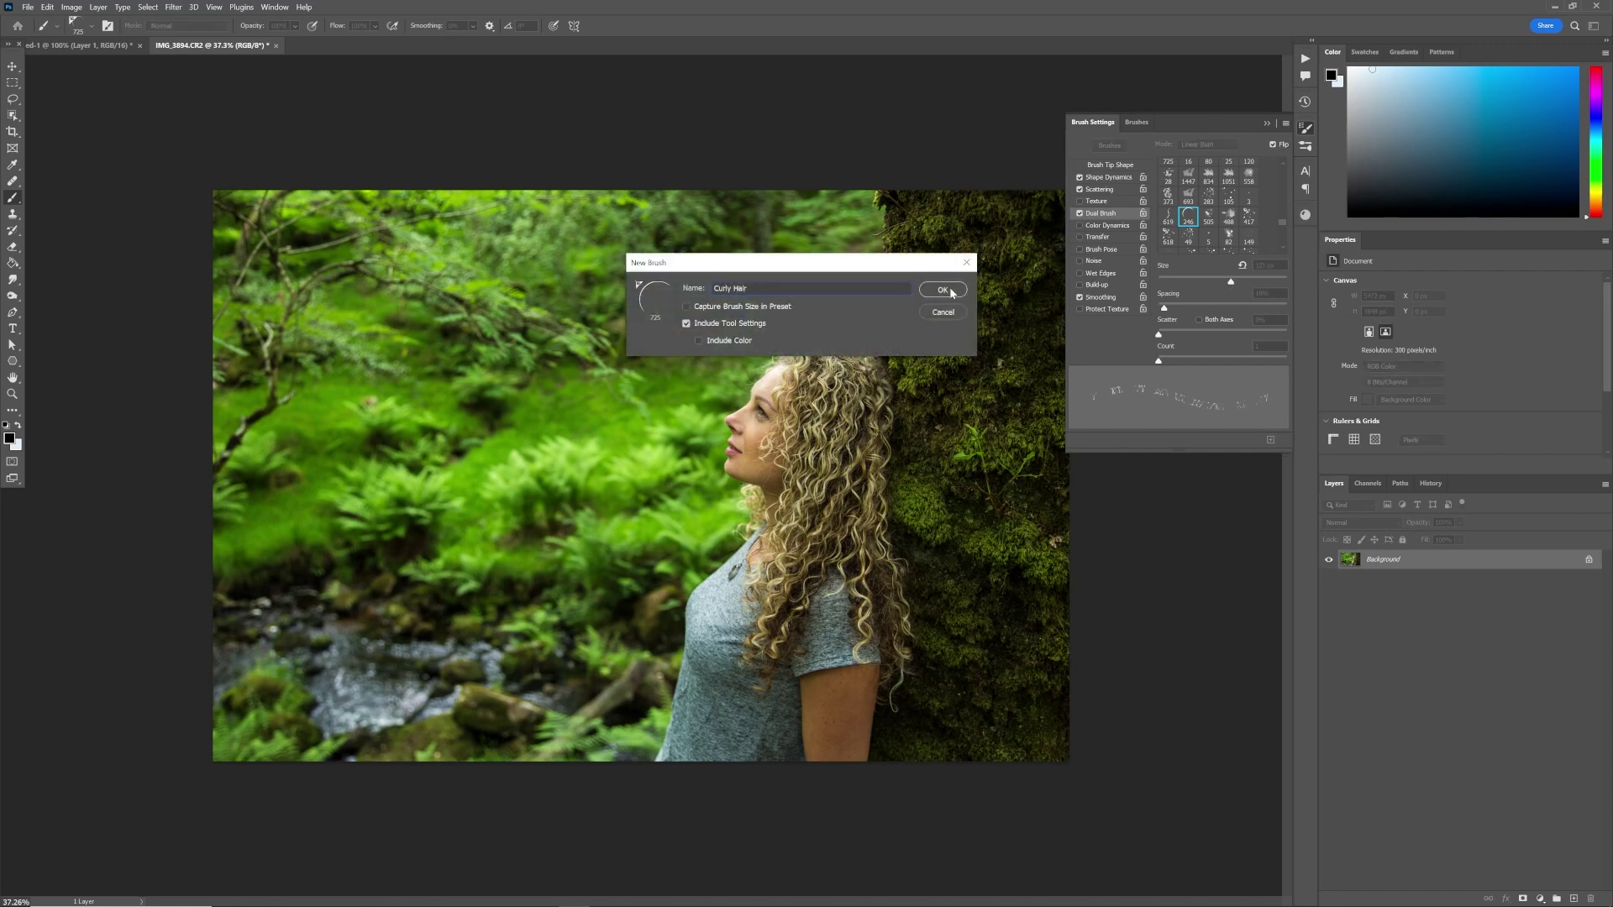
click(949, 291)
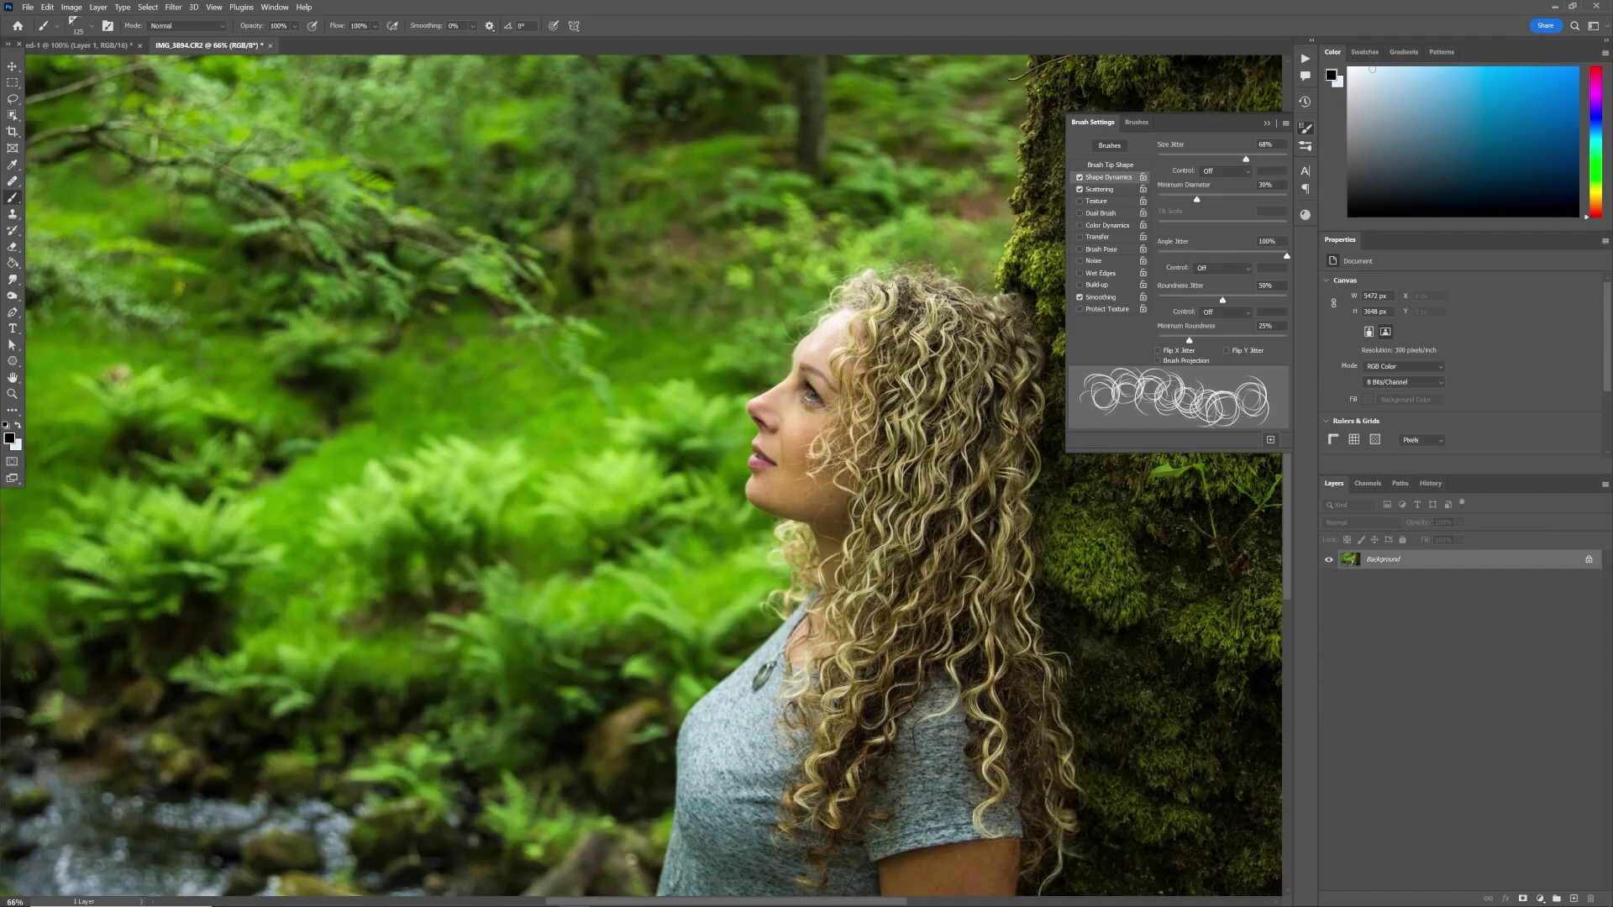
Step: Paint white flyaway curls along the outer edge of the woman's hair on the Color Fill 18 layer mask
key(x)
key(F5)
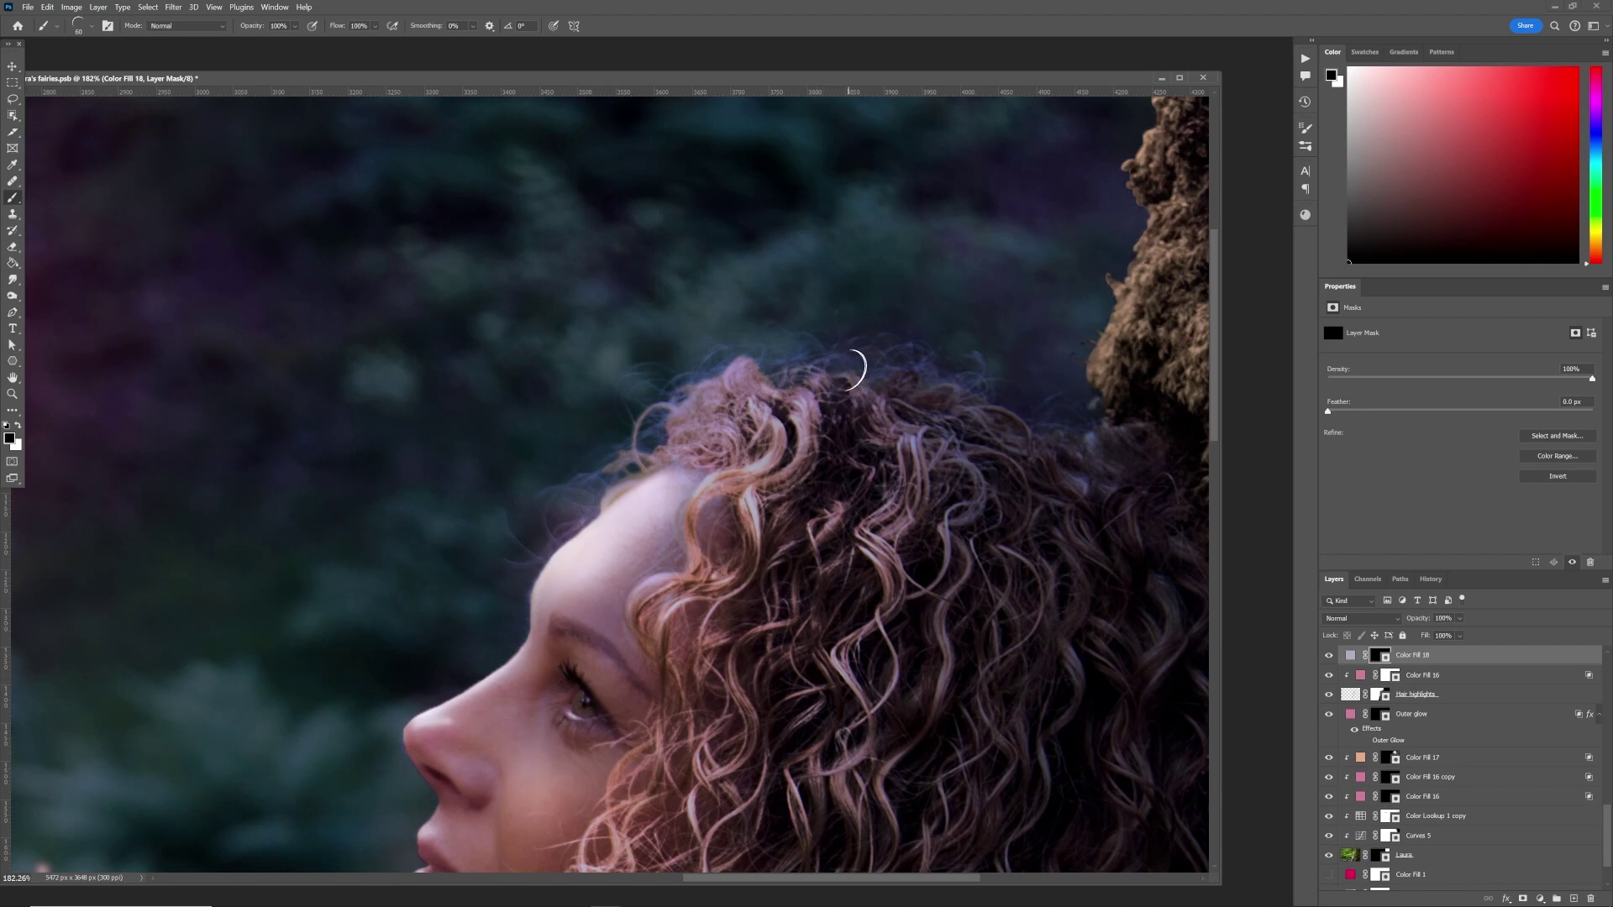
key(x)
drag(840, 359, 781, 363)
drag(856, 370, 876, 382)
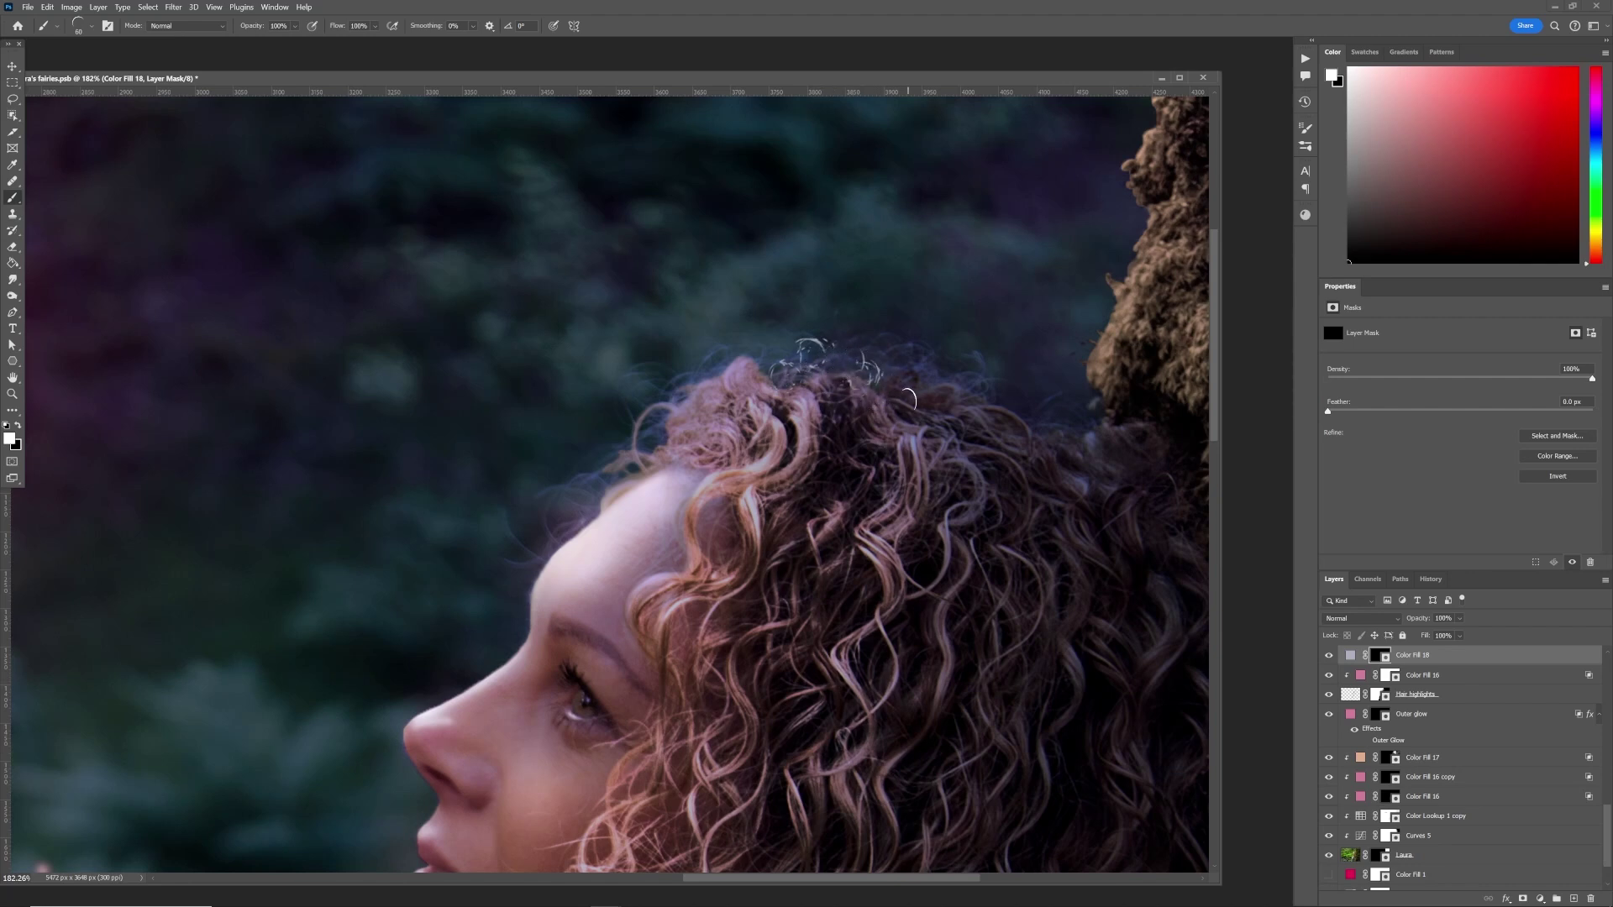
drag(831, 354, 945, 382)
mouse_move(727, 353)
mouse_down()
mouse_move(645, 409)
mouse_move(649, 435)
mouse_move(831, 351)
mouse_move(914, 361)
mouse_move(1003, 411)
mouse_move(1046, 413)
mouse_move(1032, 424)
mouse_up()
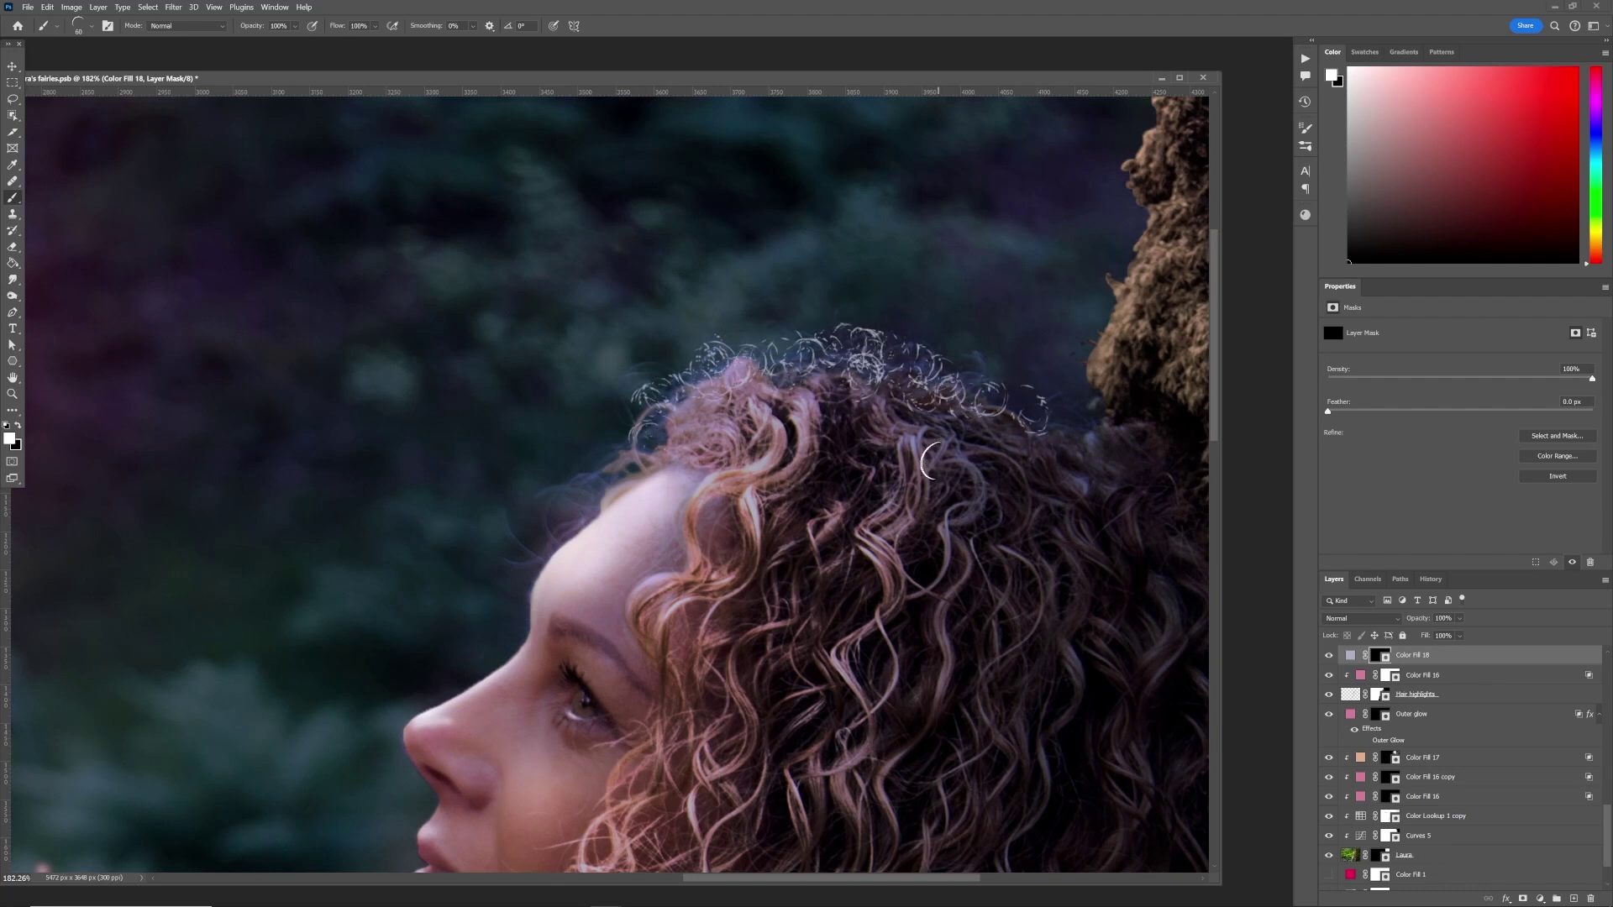
mouse_move(586, 499)
mouse_down()
mouse_move(571, 506)
mouse_move(589, 484)
mouse_up()
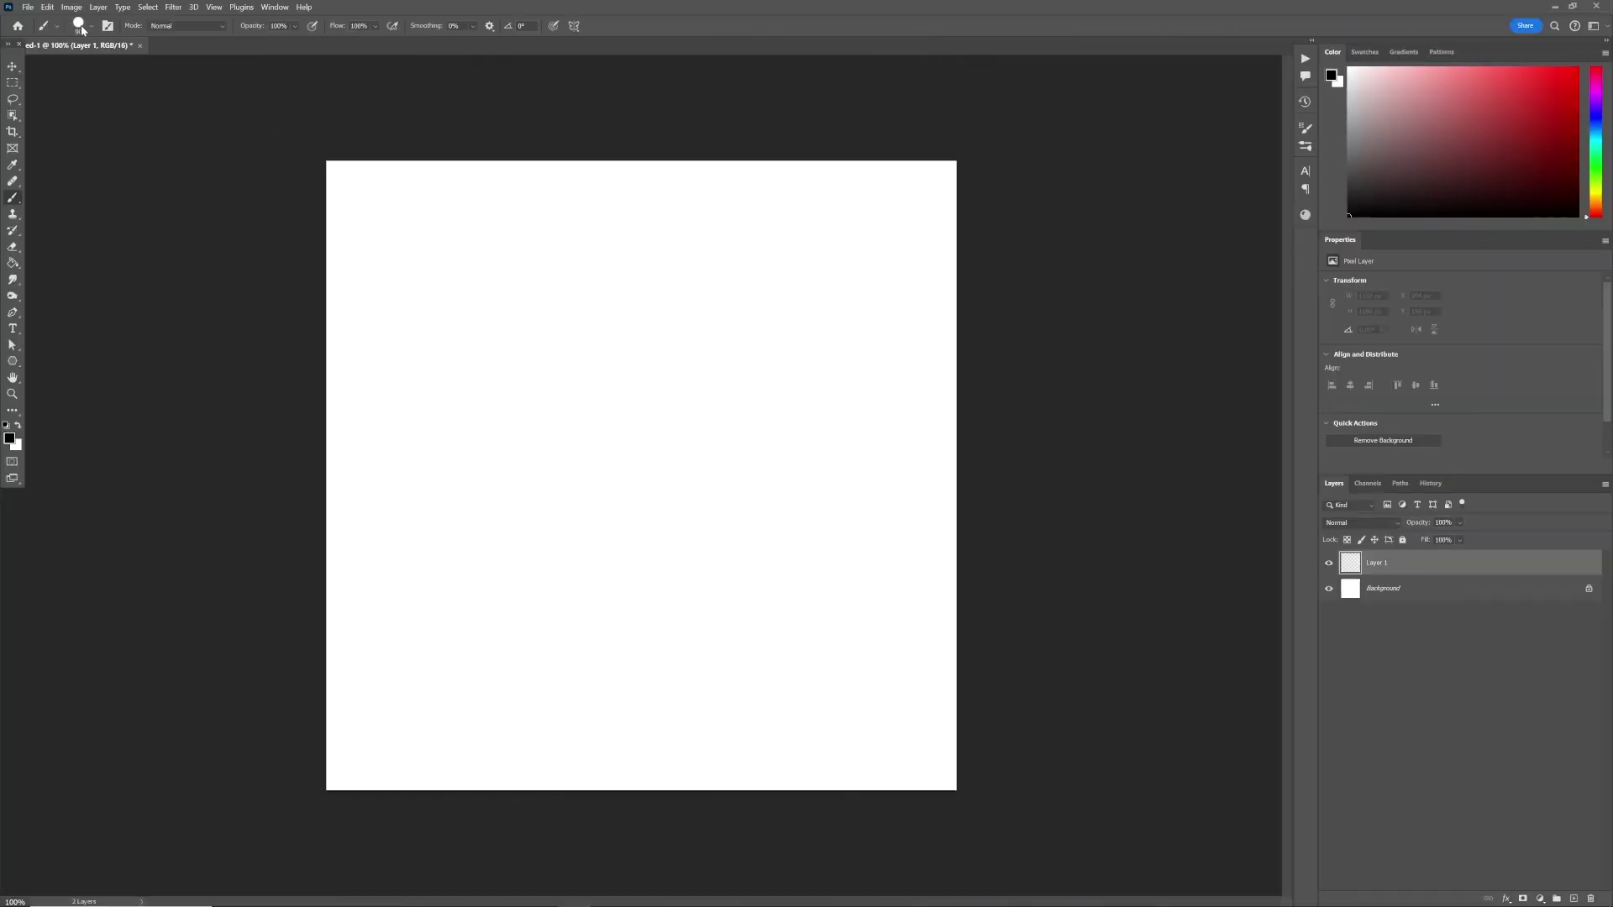
Step: Stamp eleven black dots scattered across Layer 1 of the blank canvas with a hard round brush
click(84, 25)
key(Return)
click(458, 282)
click(680, 266)
click(611, 419)
click(418, 542)
click(623, 700)
click(869, 628)
click(800, 416)
click(474, 401)
click(712, 579)
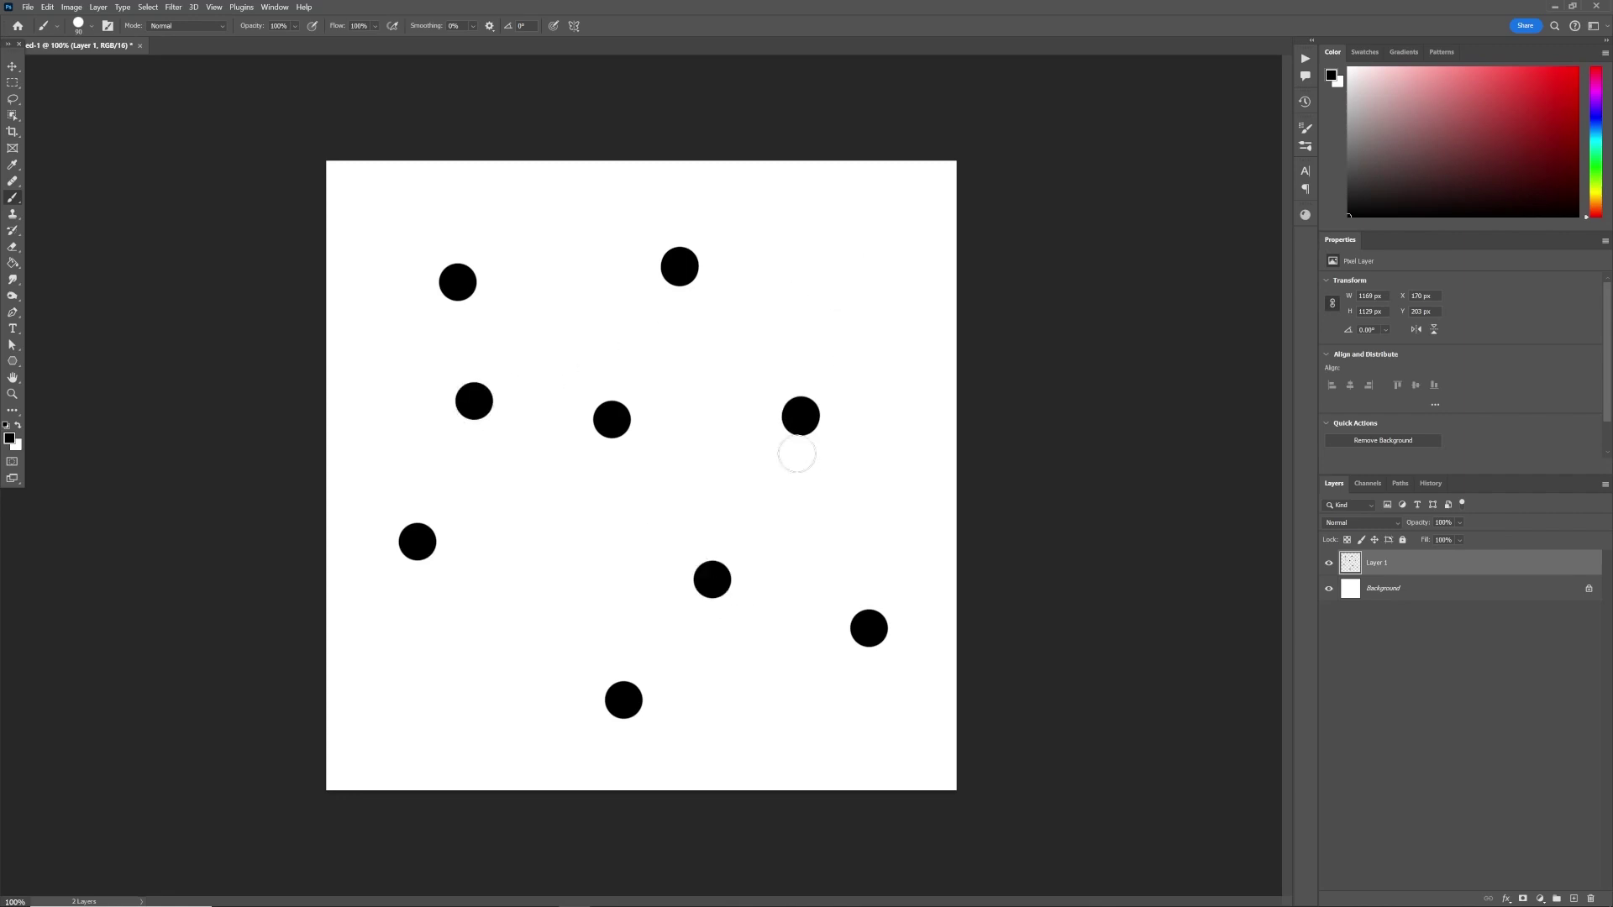
click(816, 284)
key(ctrl+z)
click(796, 323)
click(516, 640)
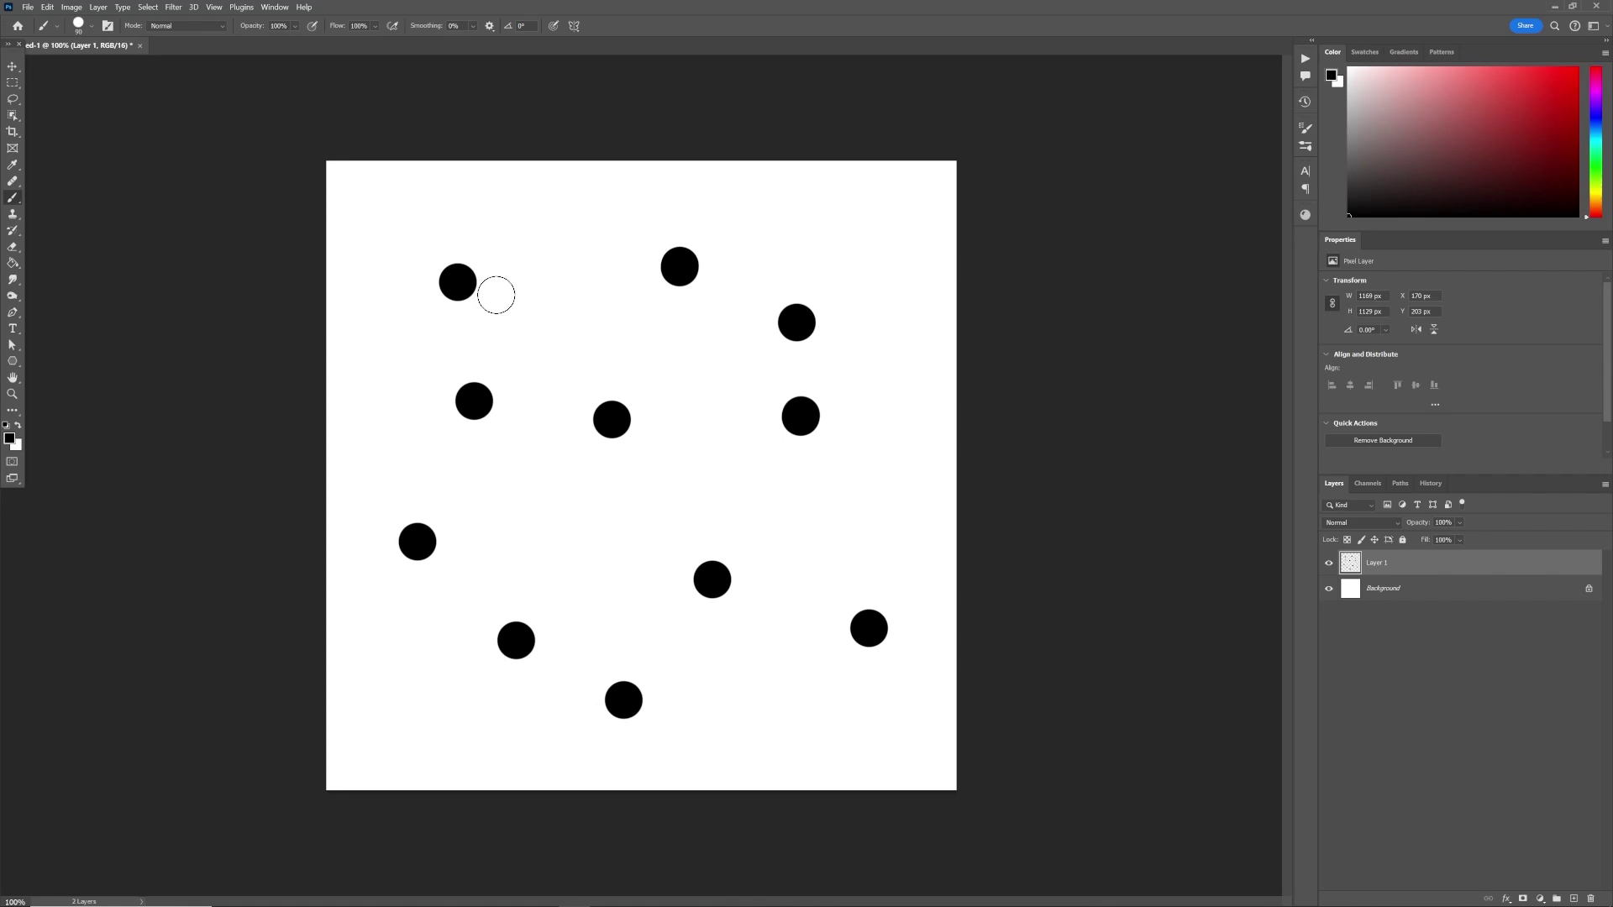
Step: Define the dot pattern as a brush preset named "Fur brush 1"
click(52, 14)
click(97, 342)
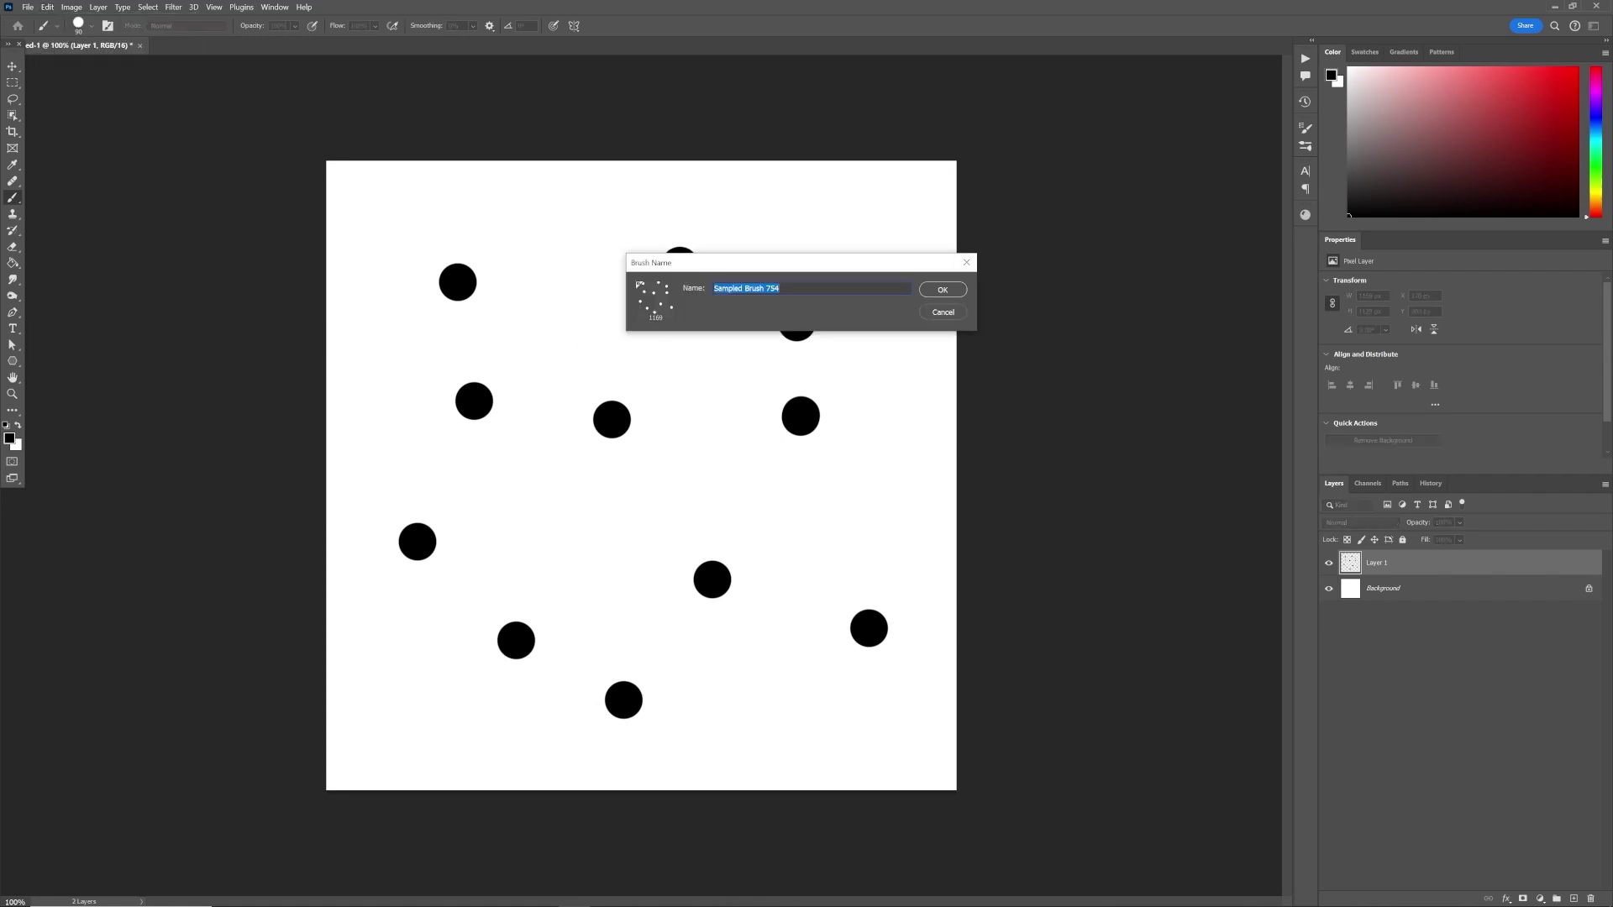
text(Fur brush 1)
click(962, 291)
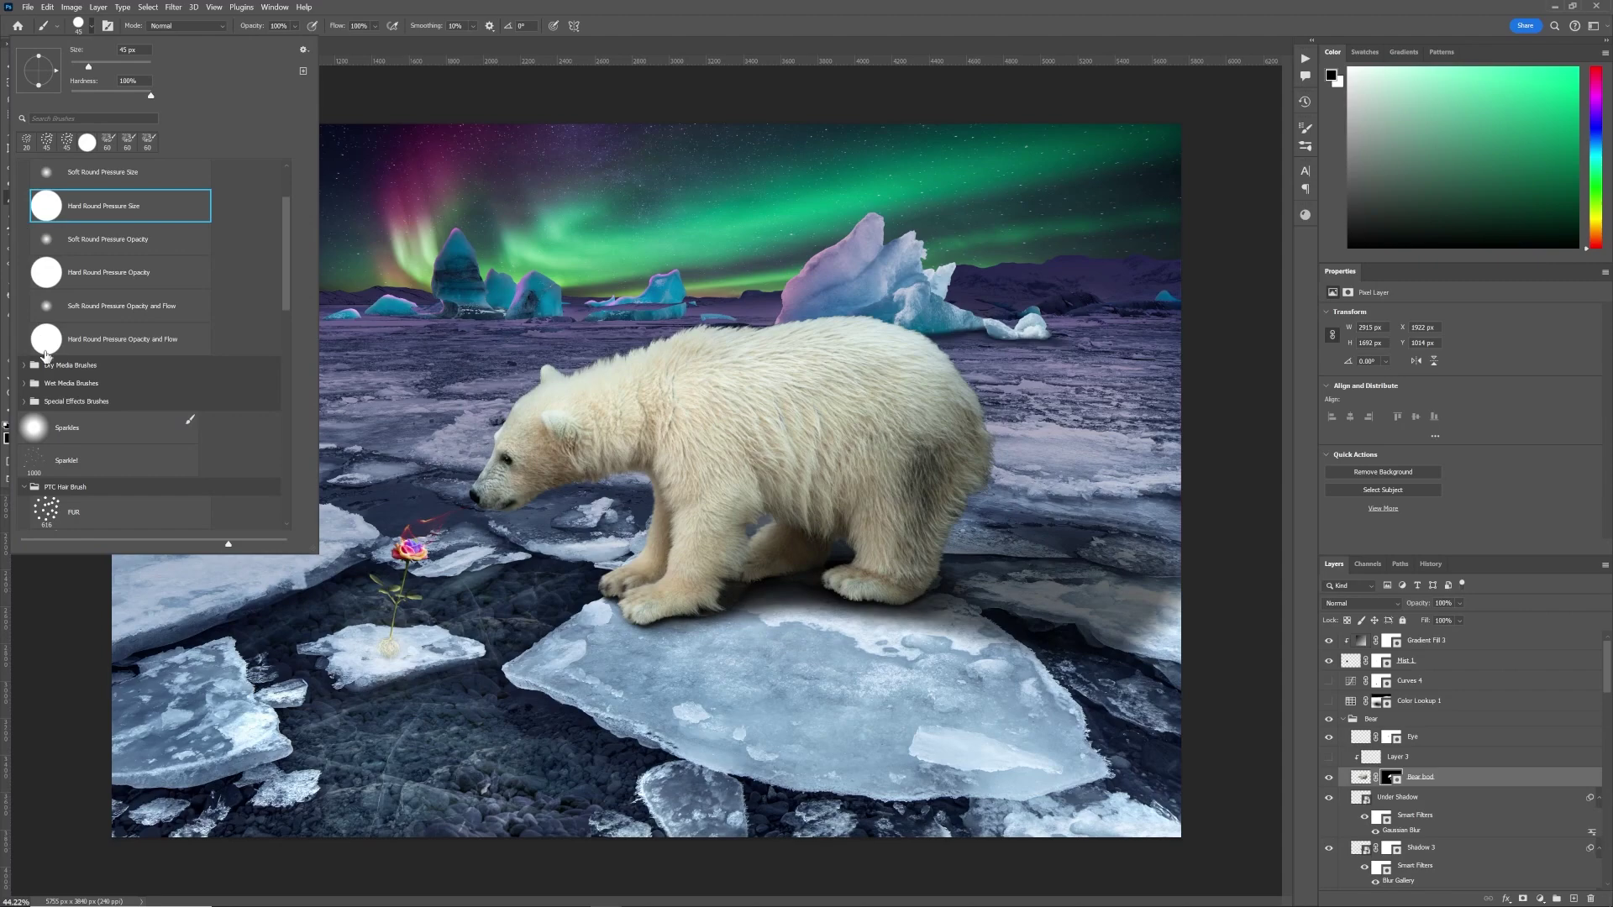
Step: Choose the FUR brush and smudge the bear's back edge near the iceberg on the Bear bod layer mask
double_click(69, 508)
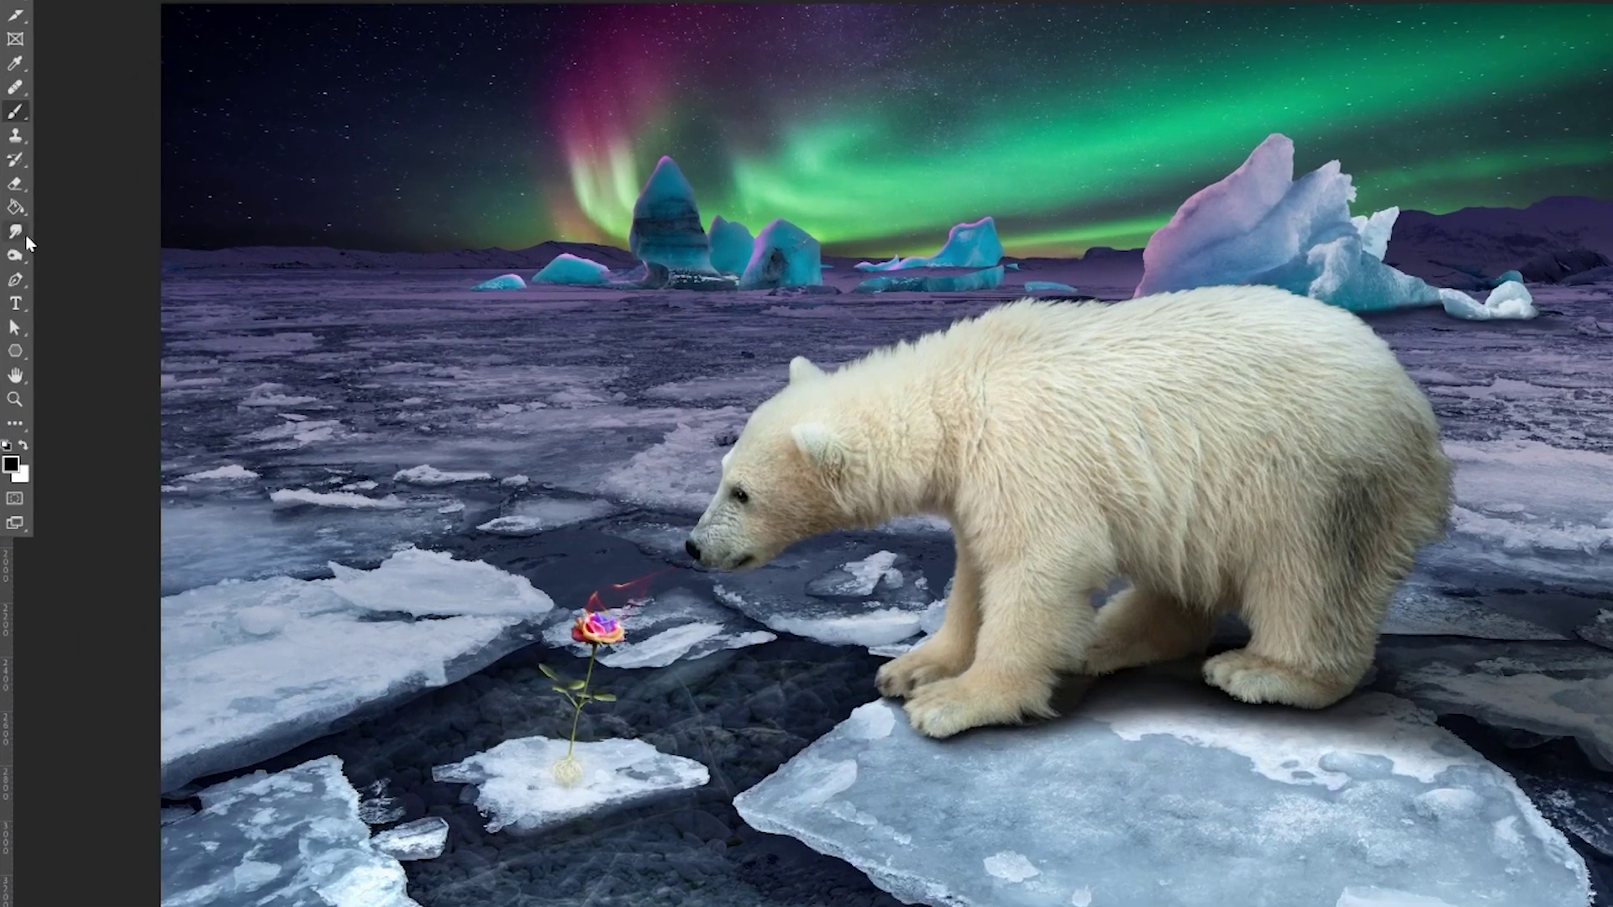
click(24, 233)
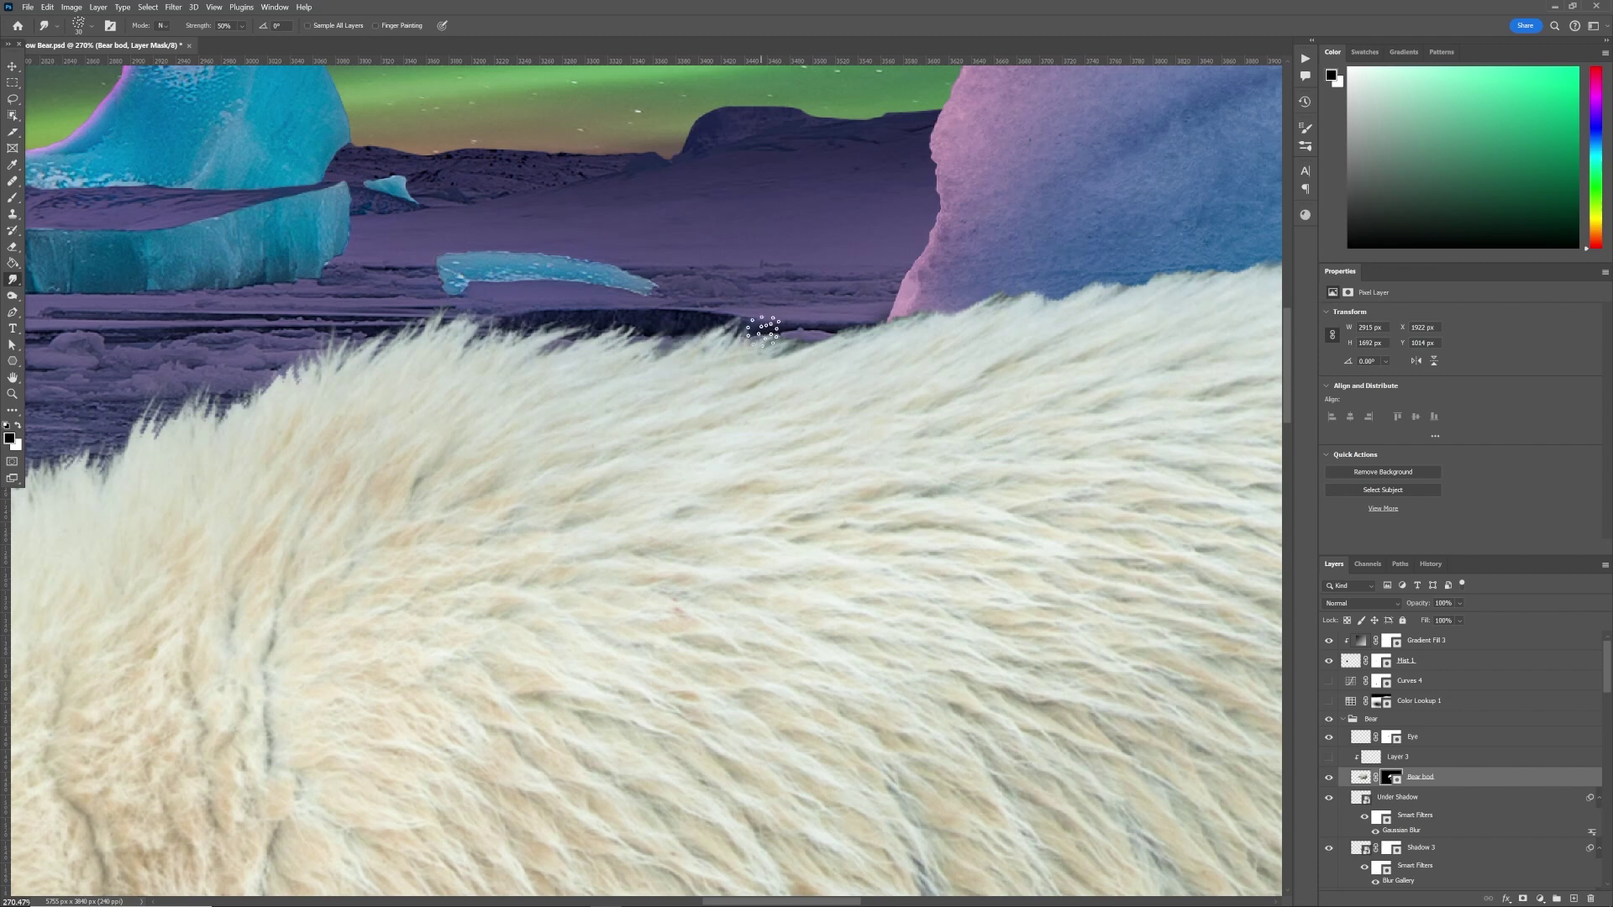
mouse_move(764, 331)
mouse_down()
mouse_move(812, 302)
mouse_move(824, 322)
mouse_move(766, 359)
mouse_move(833, 339)
mouse_move(798, 354)
mouse_move(815, 321)
mouse_move(1017, 276)
mouse_move(950, 315)
mouse_move(1140, 273)
mouse_up()
key(])
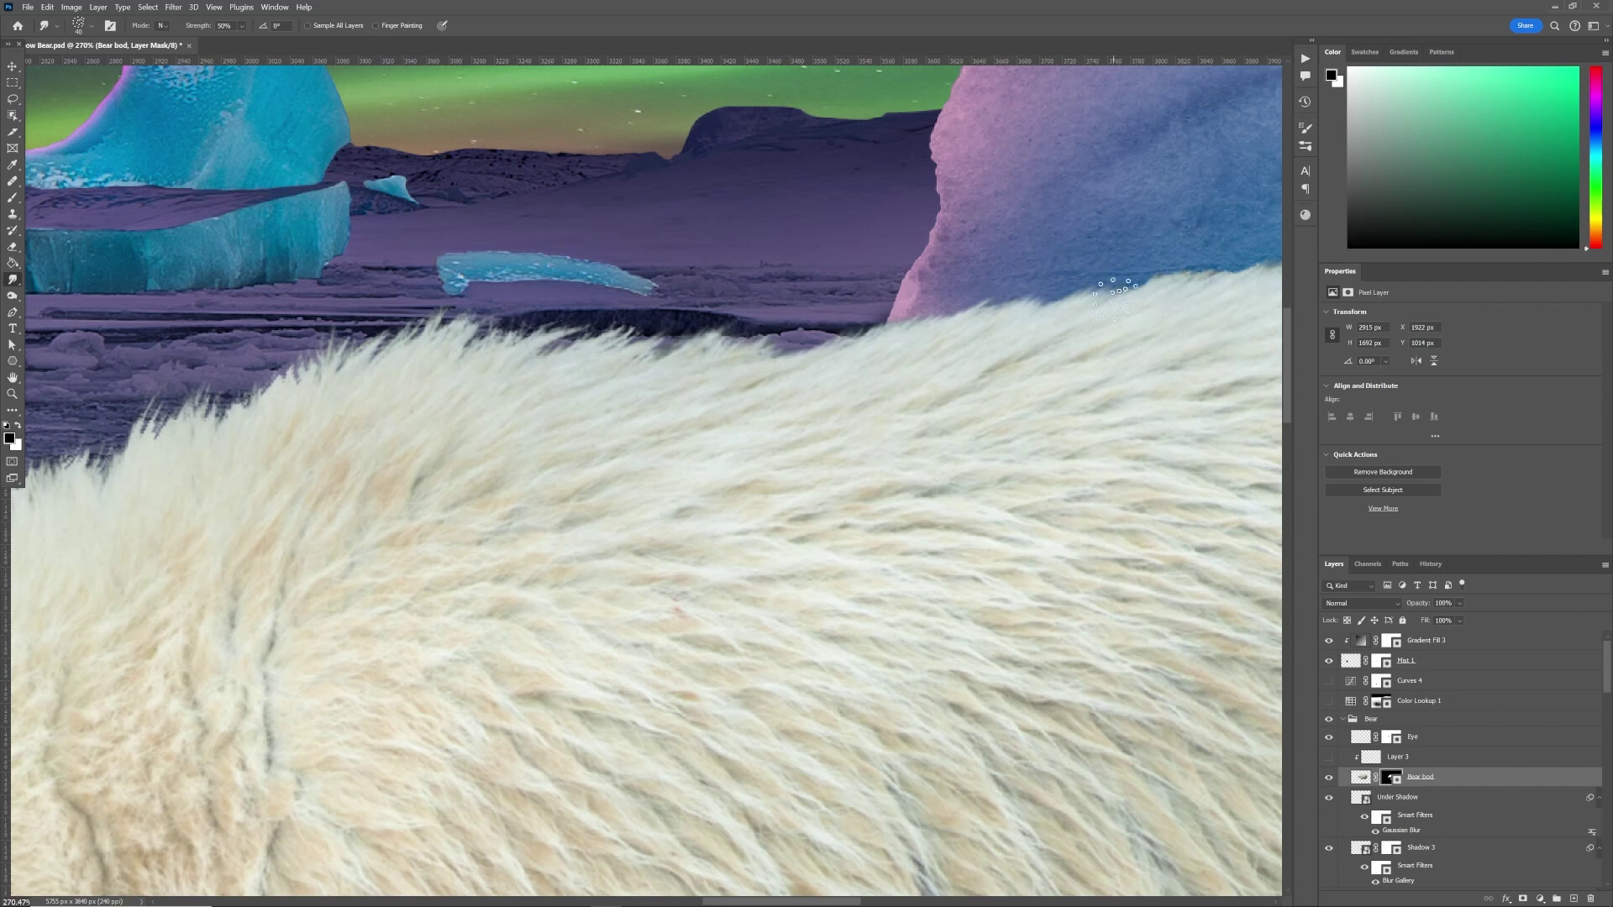
Step: Adjust the smudge tip size and pull fur strands outward along the middle of the bear's back
key([)
key([)
key(])
key(])
key(])
drag(676, 355, 708, 316)
drag(615, 352, 642, 323)
mouse_move(545, 343)
mouse_down()
mouse_move(565, 306)
mouse_move(519, 318)
mouse_up()
Step: Smudge short fur tufts outward along the bear's shoulder and neck edge with a smaller tip
drag(331, 439, 564, 311)
drag(461, 307, 441, 265)
key([)
key([)
key([)
drag(335, 346, 321, 317)
drag(256, 368, 243, 338)
drag(217, 402, 163, 340)
drag(974, 222, 960, 208)
Step: Smudge the fur edge outward along the top of the bear's rump, in front of the iceberg
drag(298, 397, 714, 315)
drag(1151, 252, 720, 361)
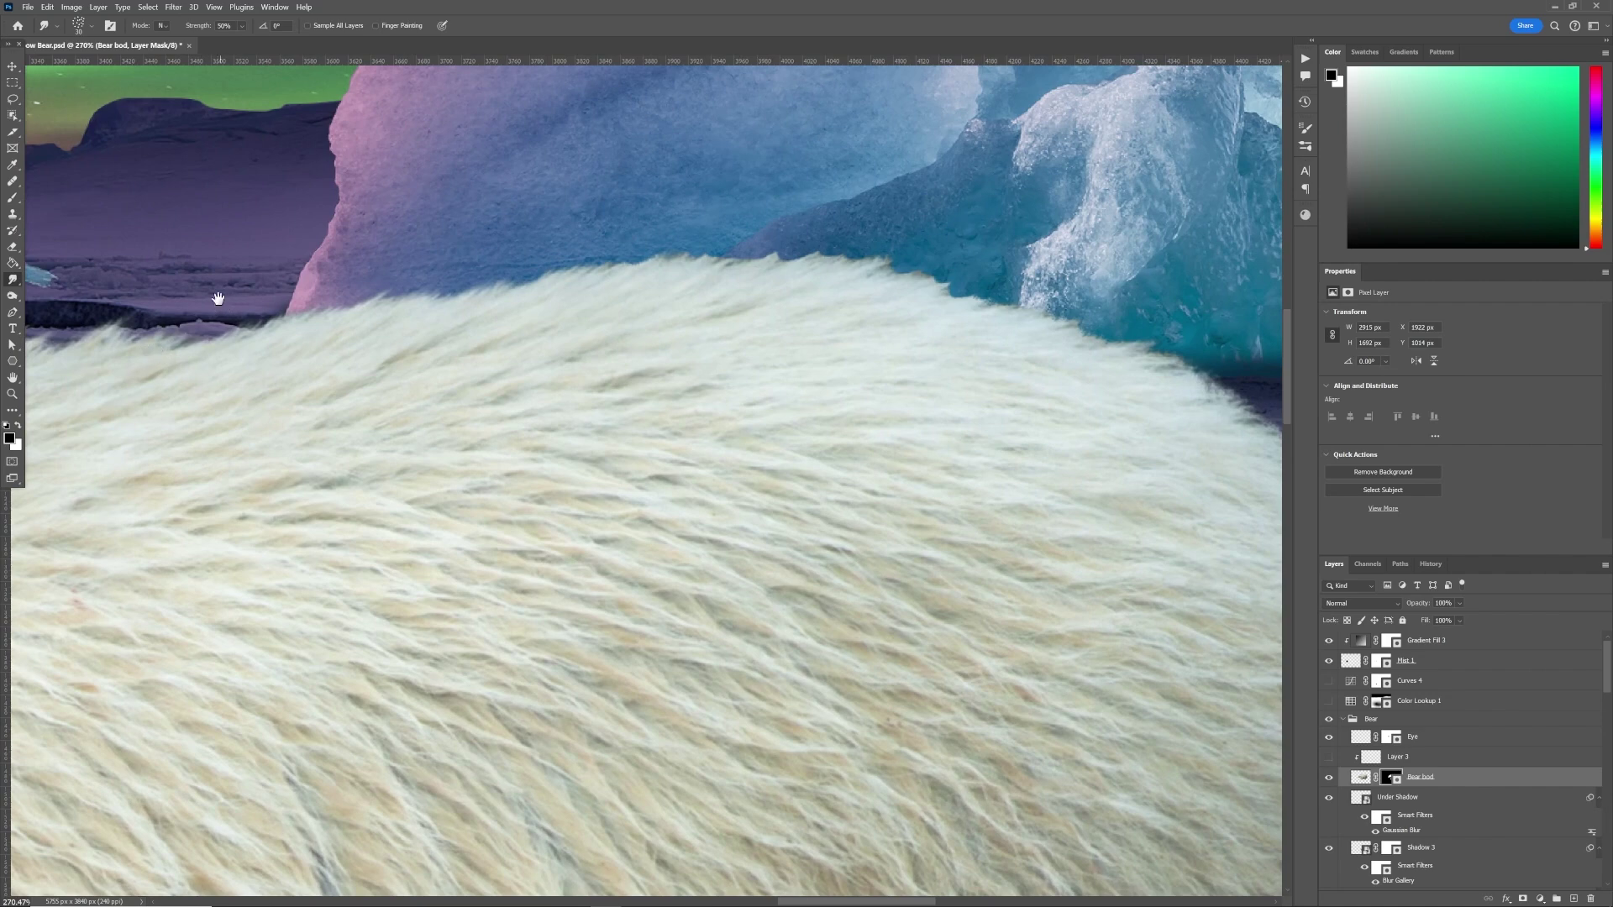
mouse_move(498, 306)
mouse_down()
mouse_move(593, 267)
mouse_move(583, 234)
mouse_move(554, 266)
mouse_up()
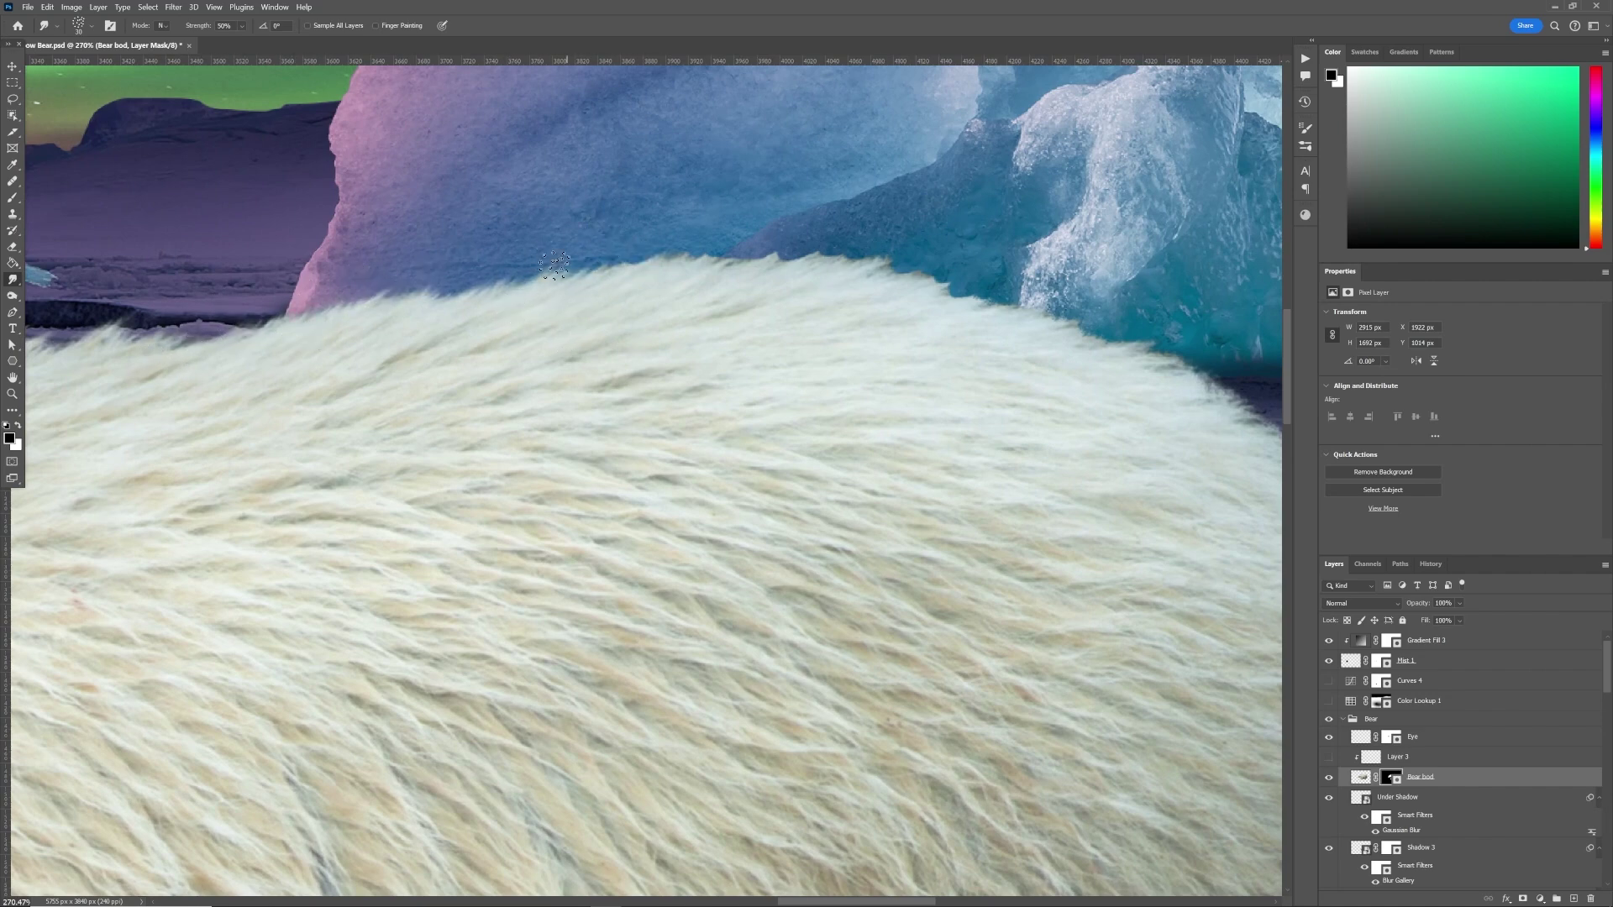
click(1305, 128)
click(1265, 126)
mouse_move(916, 278)
mouse_down()
mouse_move(784, 251)
mouse_move(689, 277)
mouse_move(640, 262)
mouse_up()
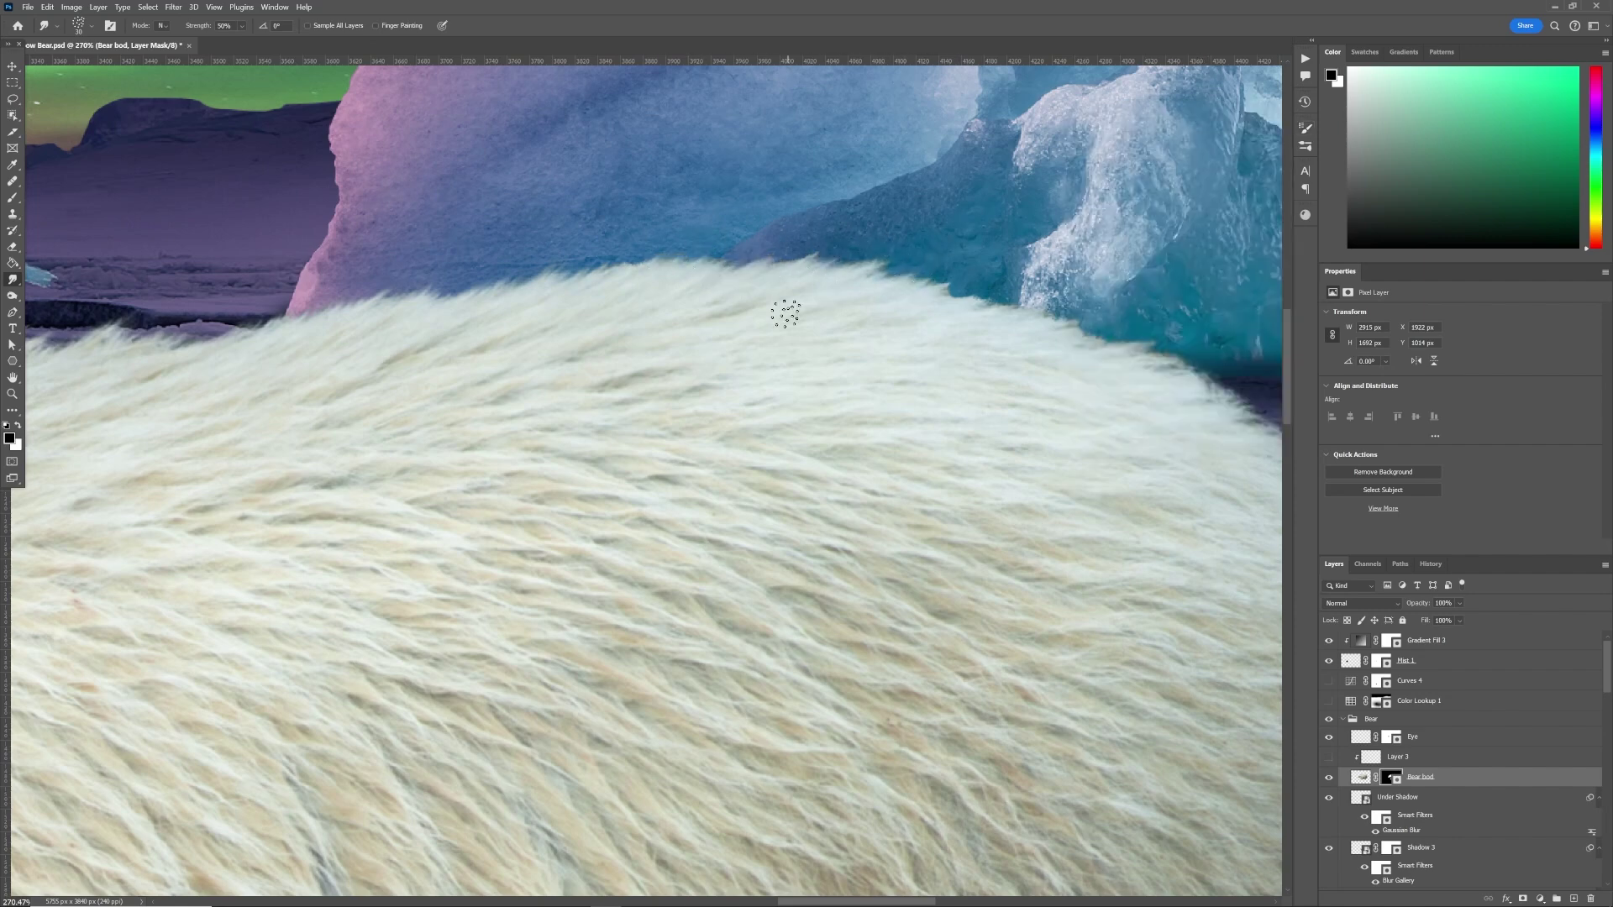
mouse_move(911, 304)
mouse_down()
mouse_move(817, 324)
mouse_move(917, 324)
mouse_up()
Step: Smudge the fur edge outward down the back of the bear's rump and hind leg, varying the tip size
mouse_move(1050, 377)
mouse_down()
mouse_move(712, 343)
mouse_move(621, 385)
mouse_move(639, 359)
mouse_move(661, 419)
mouse_move(720, 441)
mouse_move(671, 439)
mouse_move(709, 426)
mouse_move(801, 472)
mouse_move(738, 486)
mouse_move(834, 545)
mouse_up()
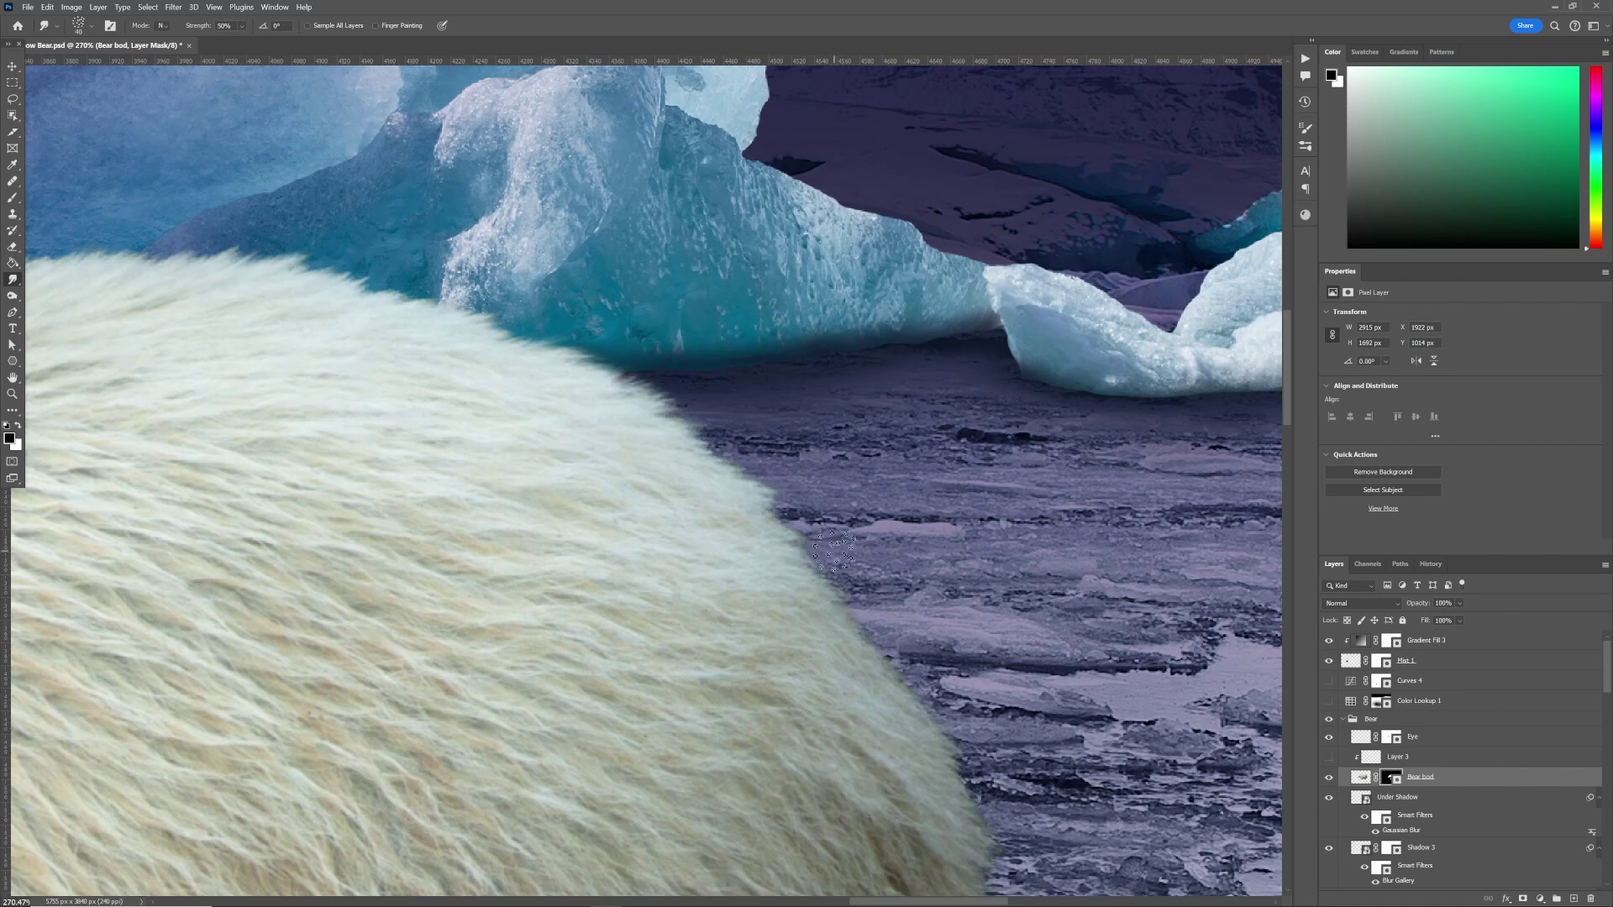
key(bracketright)
drag(985, 723, 836, 517)
drag(817, 581, 863, 629)
drag(851, 725, 875, 737)
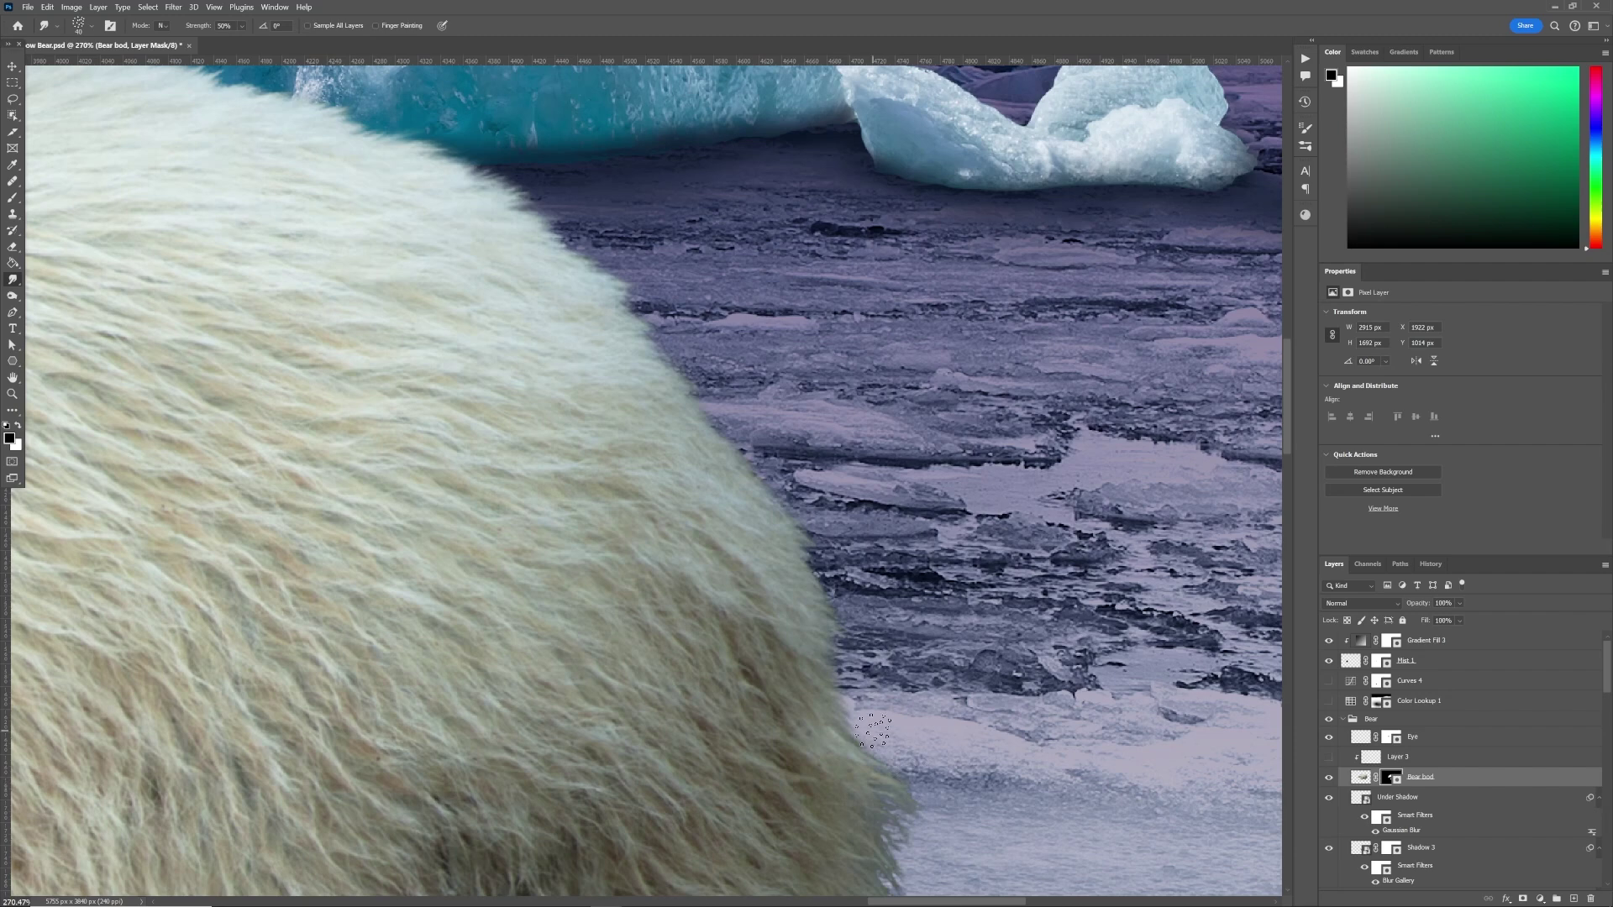
drag(989, 746, 890, 324)
key(bracketleft)
drag(802, 508, 803, 533)
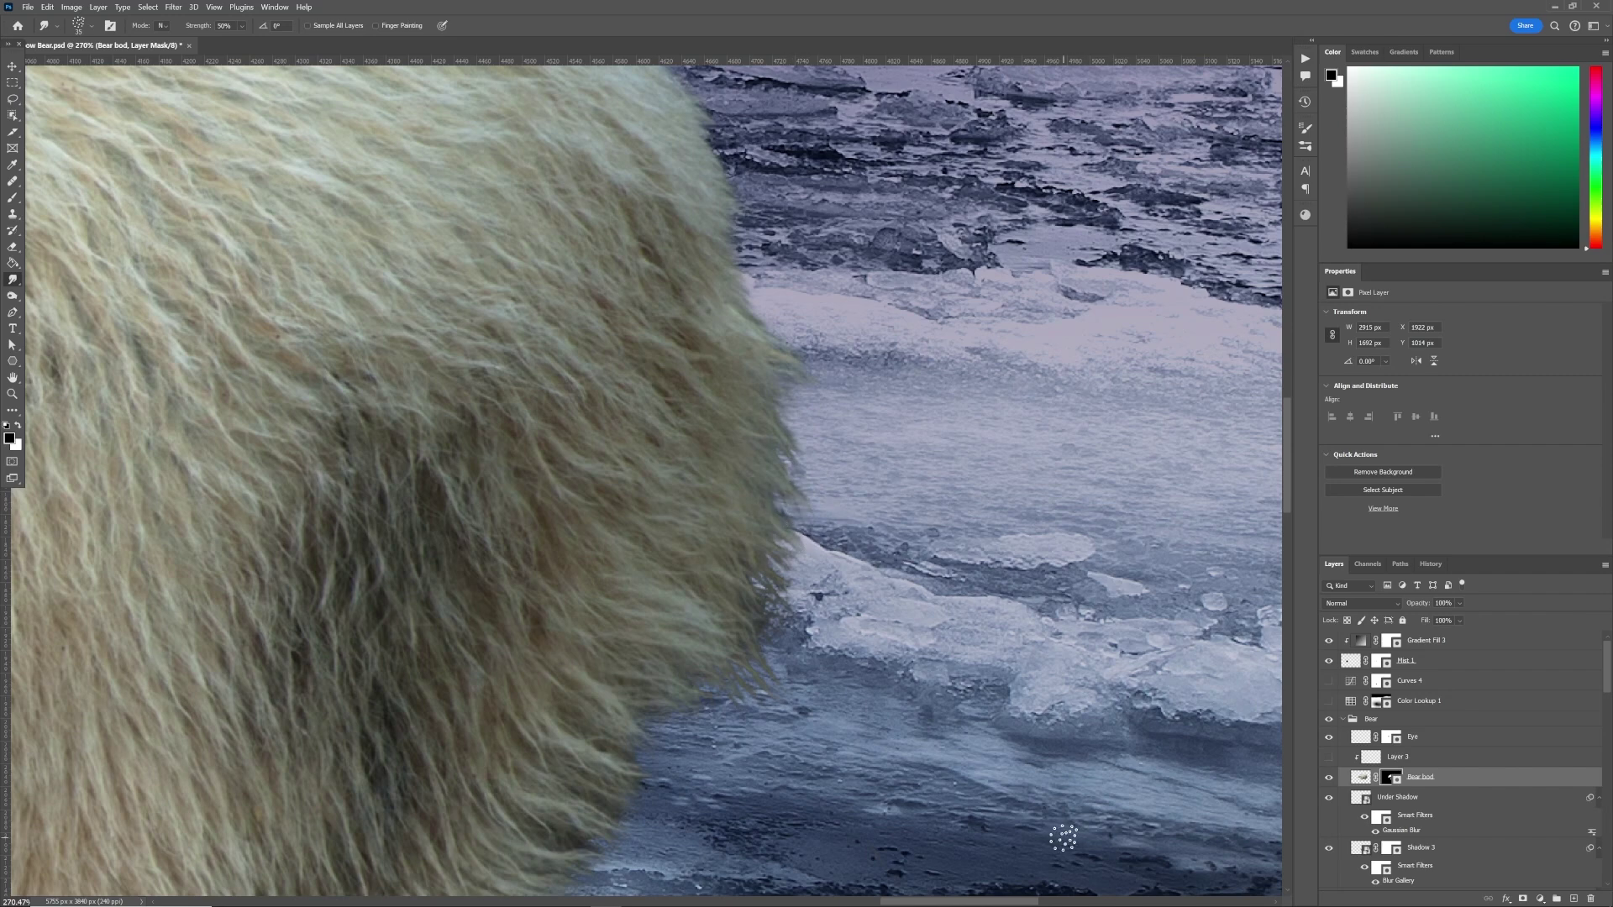